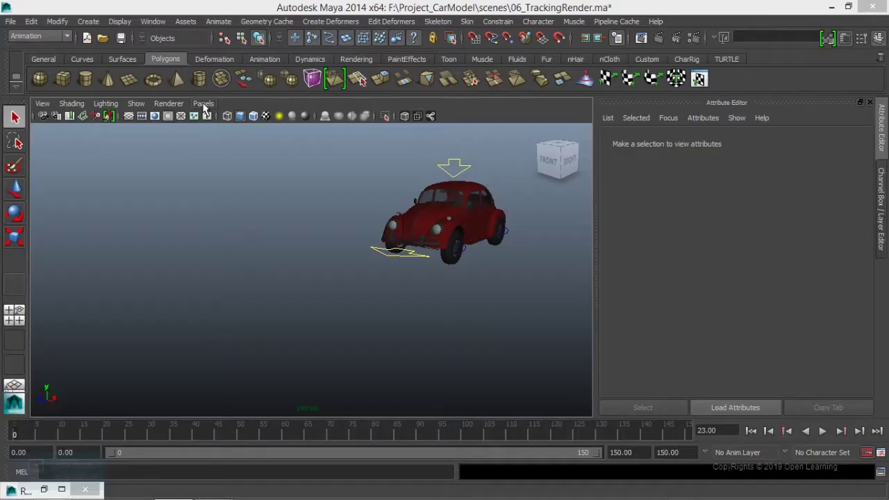
Step: Look through RenderCam1, play the animation and stop at frame 83, then render that frame
left_click(204, 104)
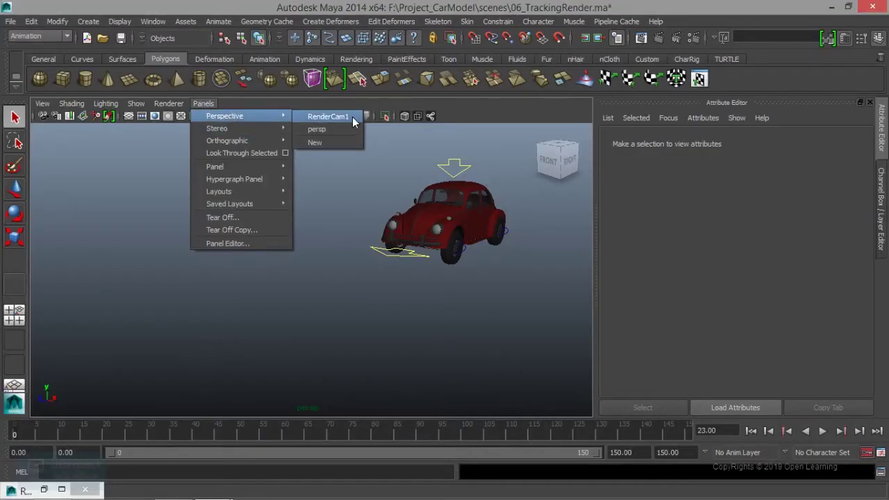
left_click(328, 117)
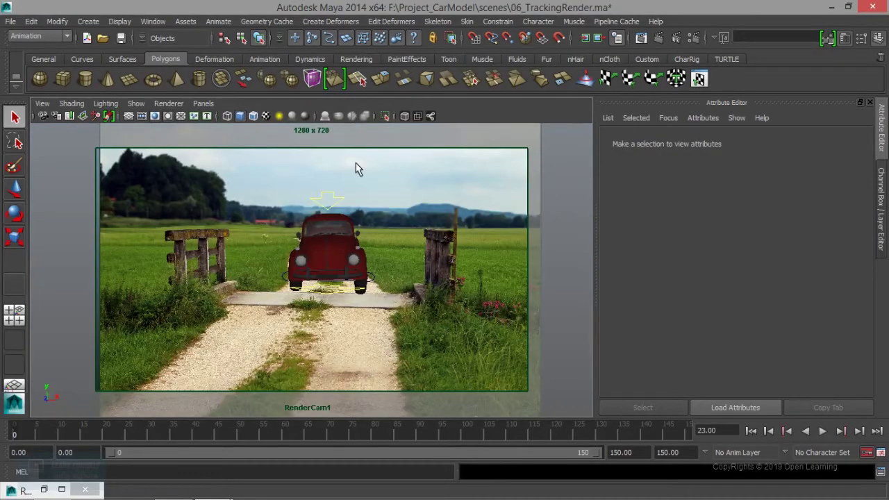
key("alt+v")
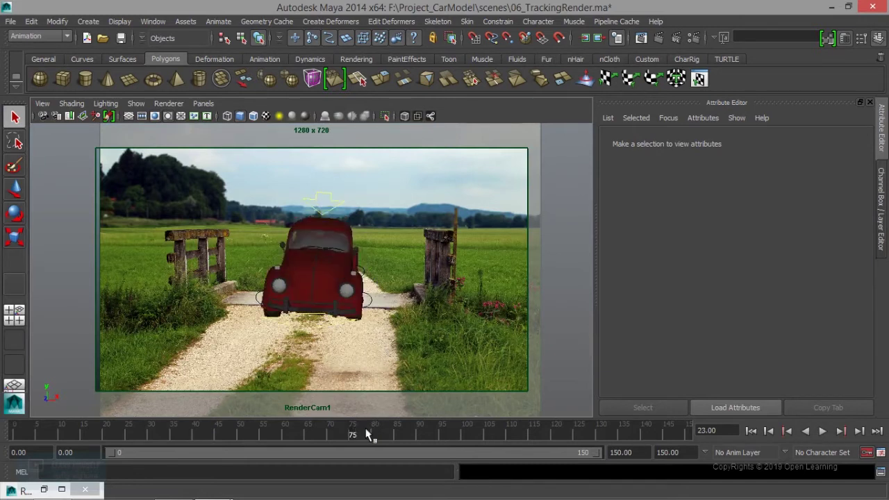
key("alt+v")
left_click(640, 37)
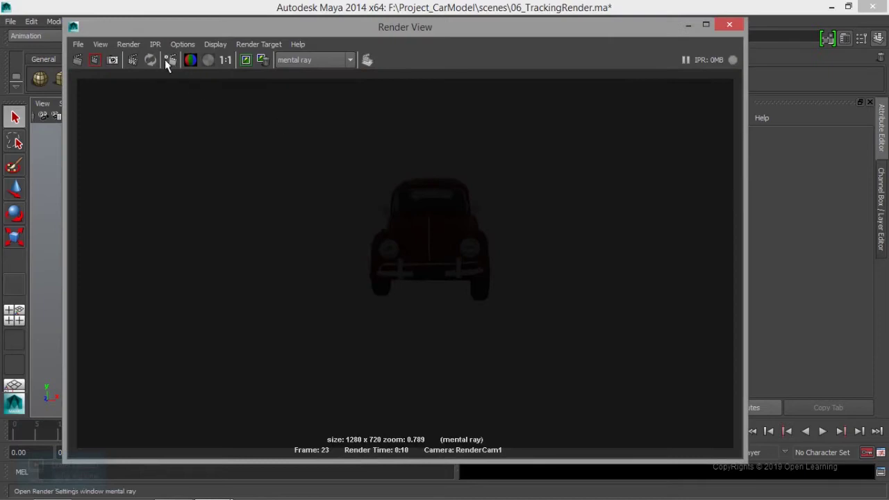
Step: Render frame 83 from RenderCam1, keep the image, and check its alpha channel before returning to RGB
left_click(127, 45)
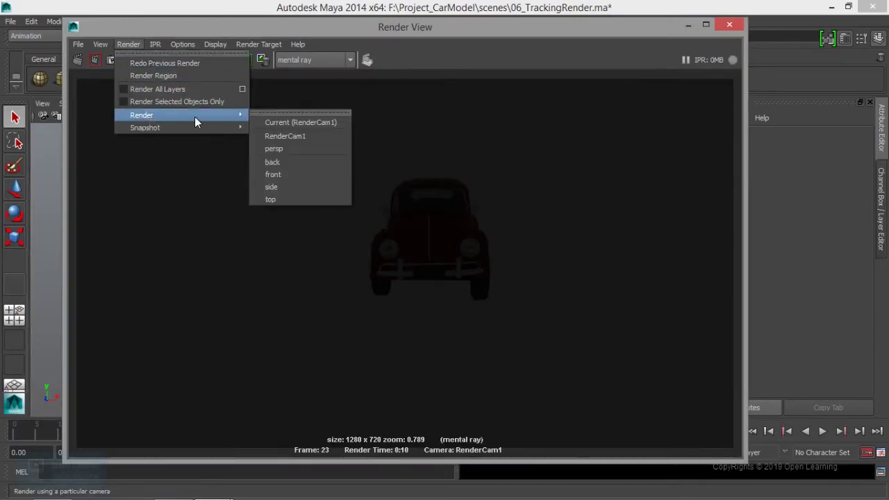
left_click(309, 144)
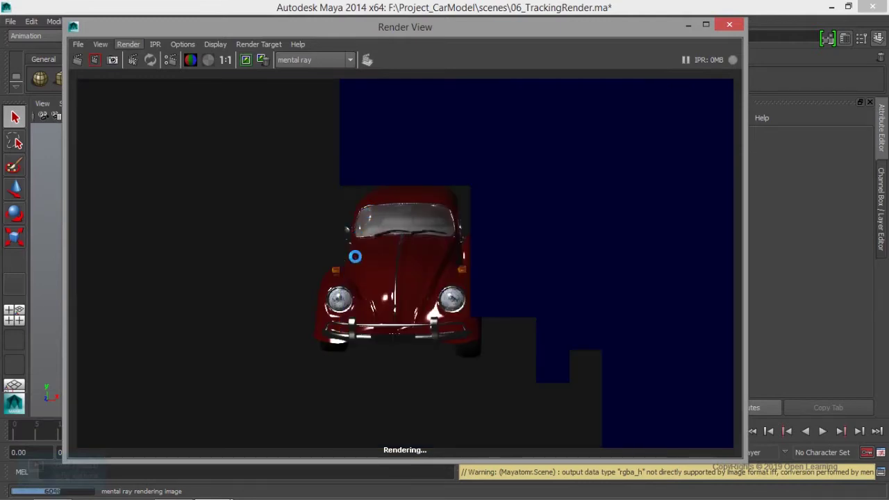
left_click(246, 60)
left_click(209, 61)
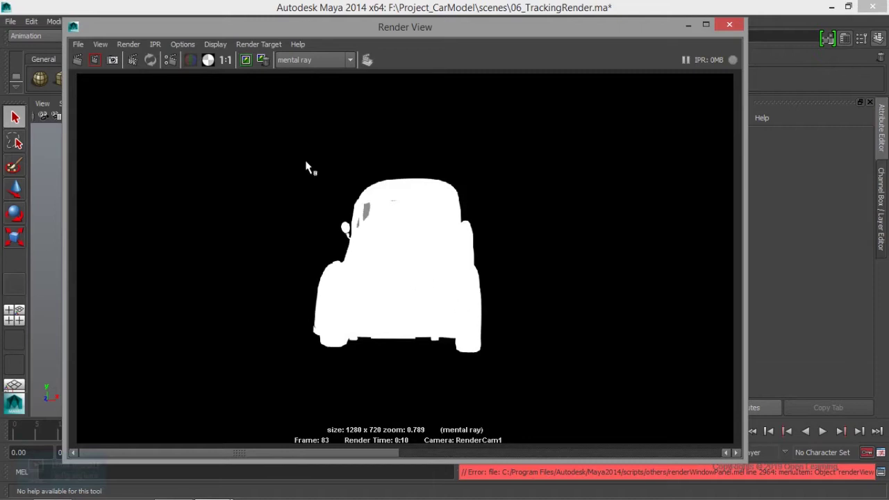
left_click(191, 60)
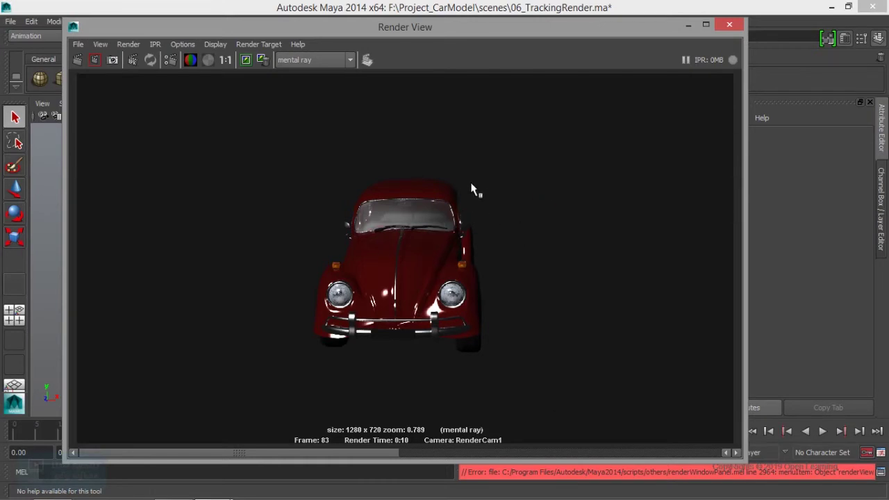
left_click(687, 25)
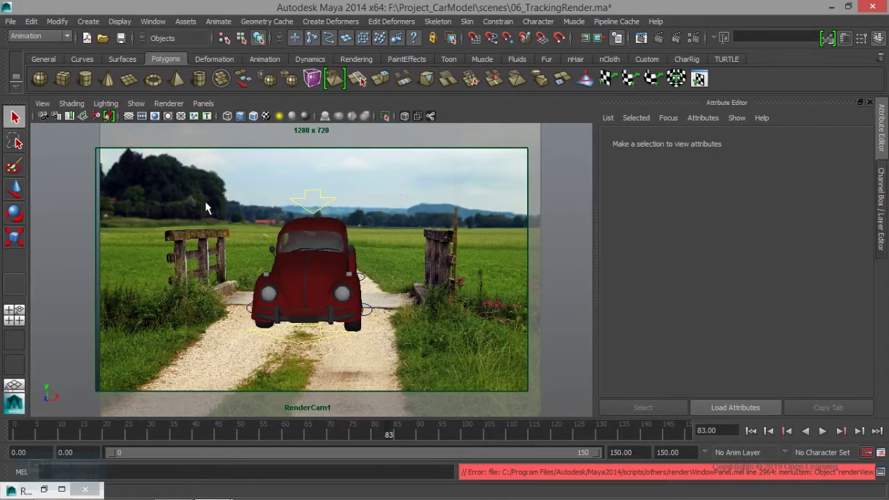
Step: Select RenderCam1 and inspect its imagePlaneShape2 attributes and the render settings
left_click(44, 116)
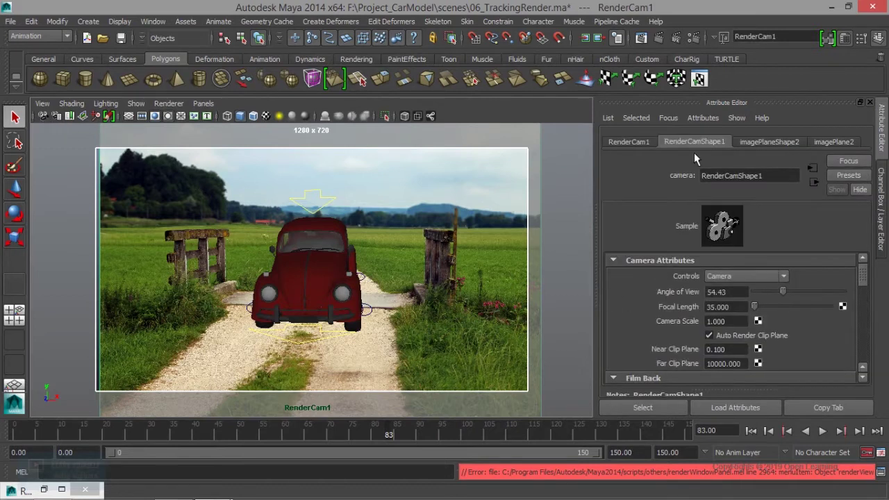
left_click(828, 140)
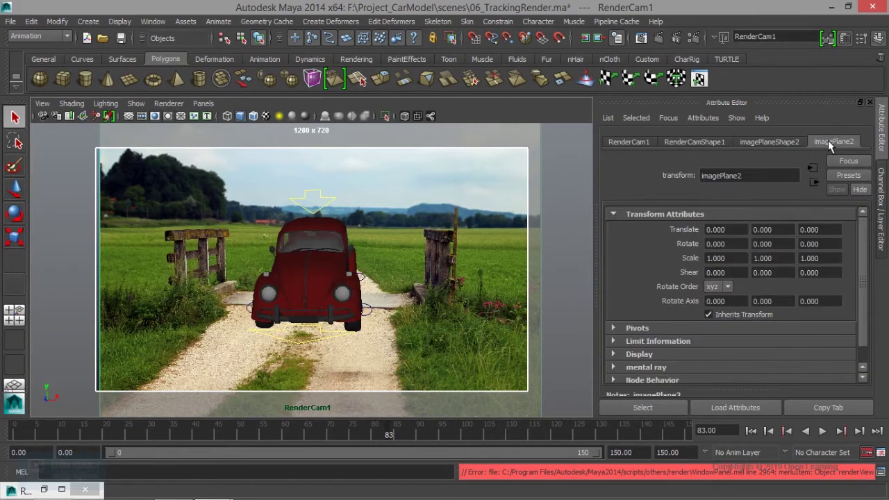
left_click(784, 146)
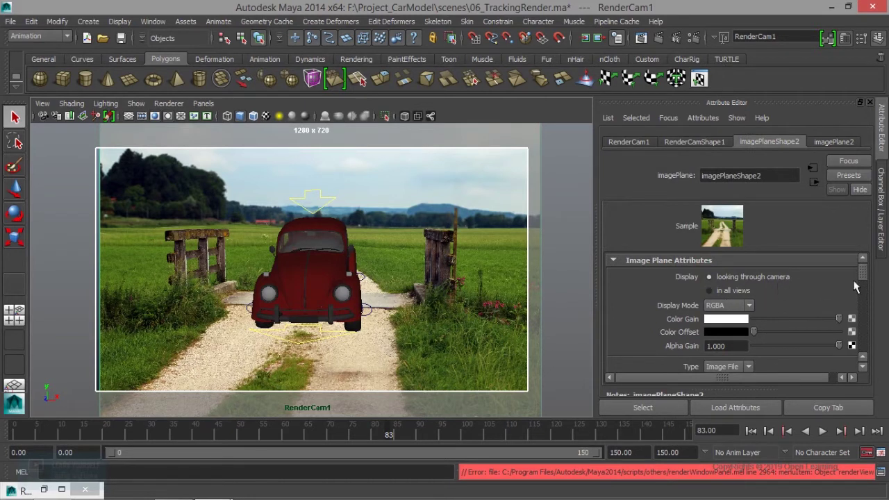
mouse_move(863, 275)
left_mouse_down()
mouse_move(864, 285)
mouse_move(864, 270)
left_mouse_up()
left_click(688, 37)
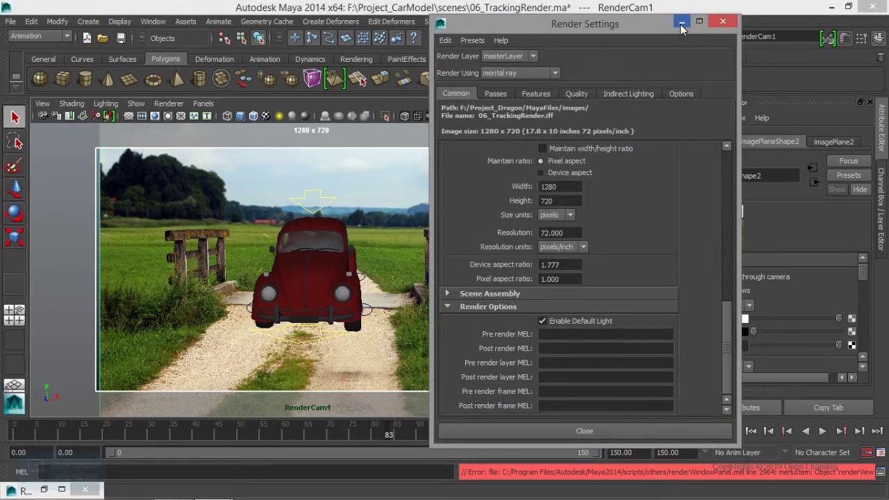
left_click(681, 25)
Step: Make GroundLayer01 visible in the Layer Editor and bring up the render window
left_click(262, 351)
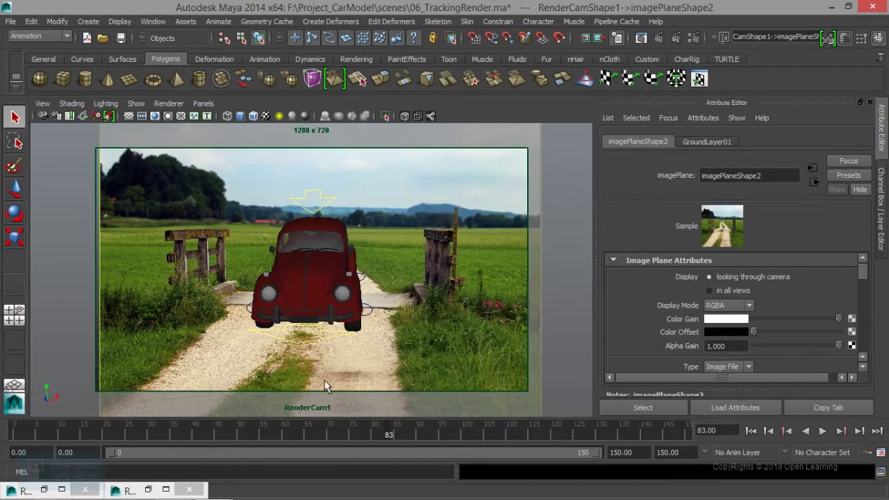
left_click(882, 236)
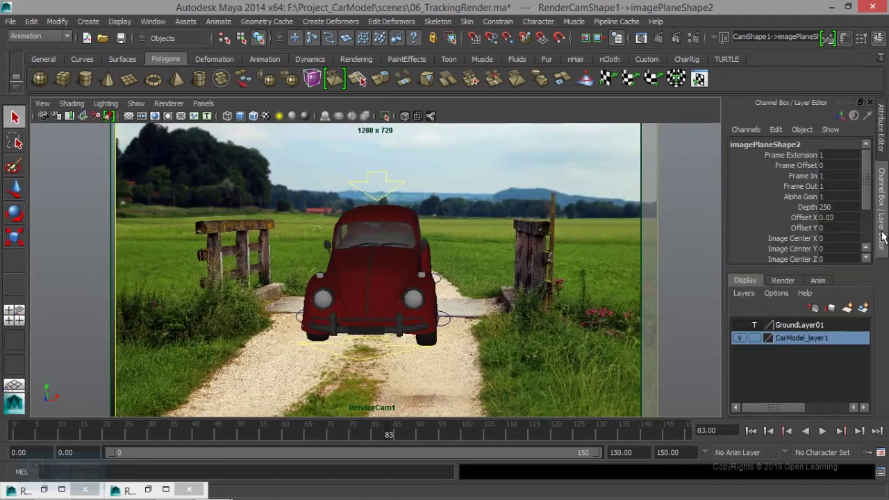
left_click(740, 325)
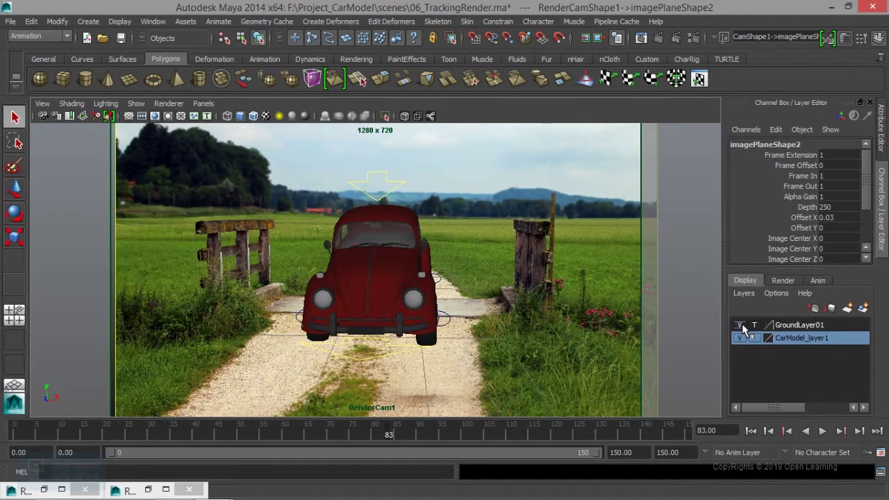
left_click(640, 40)
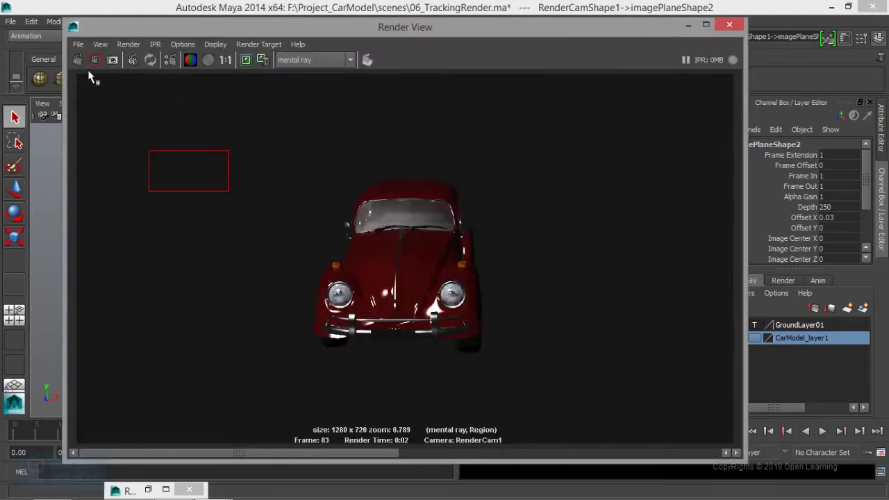
Step: Re-render frame 83 over the field background, compare with stored renders, and check its alpha
left_click(78, 61)
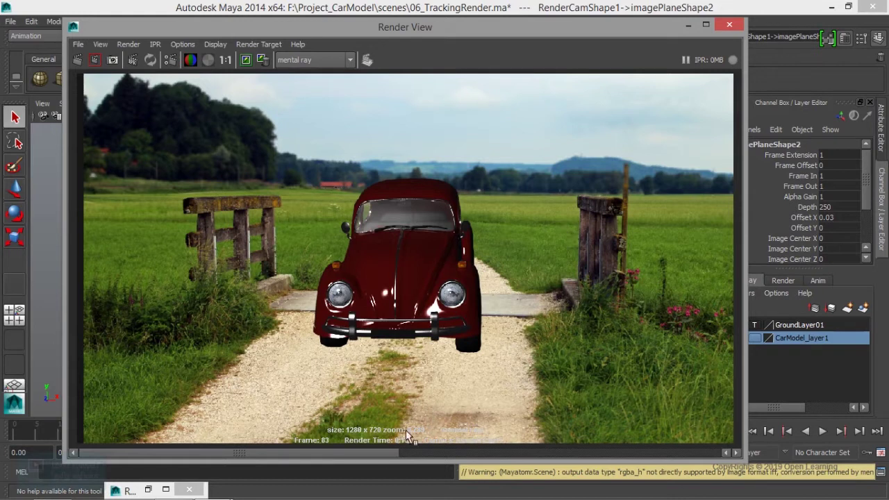
left_click(507, 453)
mouse_move(574, 450)
left_mouse_down()
mouse_move(446, 453)
mouse_move(546, 440)
mouse_move(232, 444)
left_mouse_up()
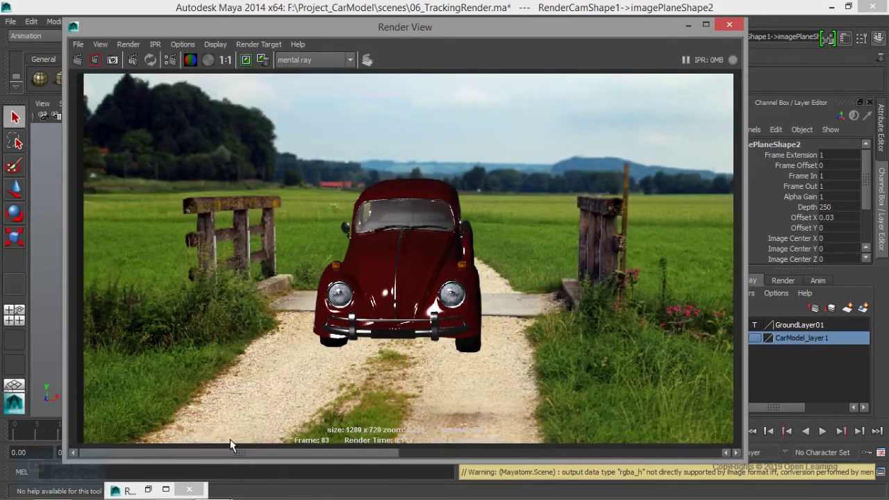
left_click(208, 60)
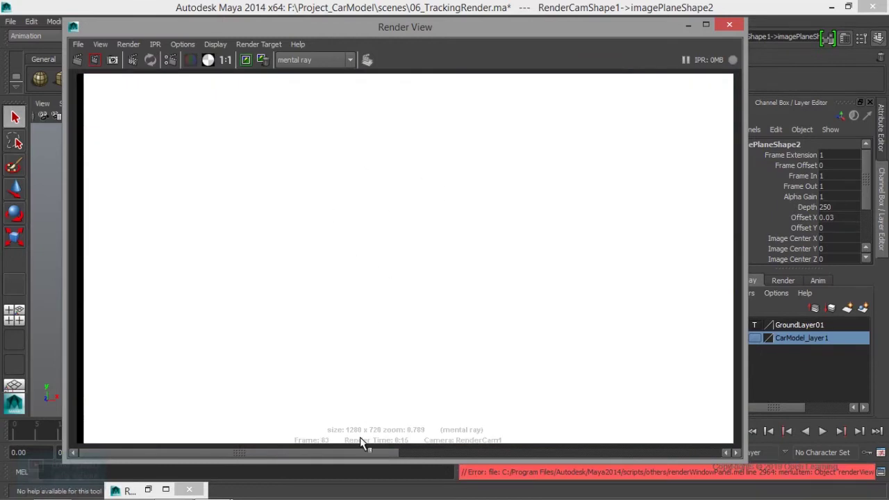
mouse_move(358, 455)
left_mouse_down()
mouse_move(601, 443)
mouse_move(317, 440)
mouse_move(630, 442)
mouse_move(329, 444)
mouse_move(599, 434)
mouse_move(423, 449)
mouse_move(347, 442)
left_mouse_up()
left_click(190, 60)
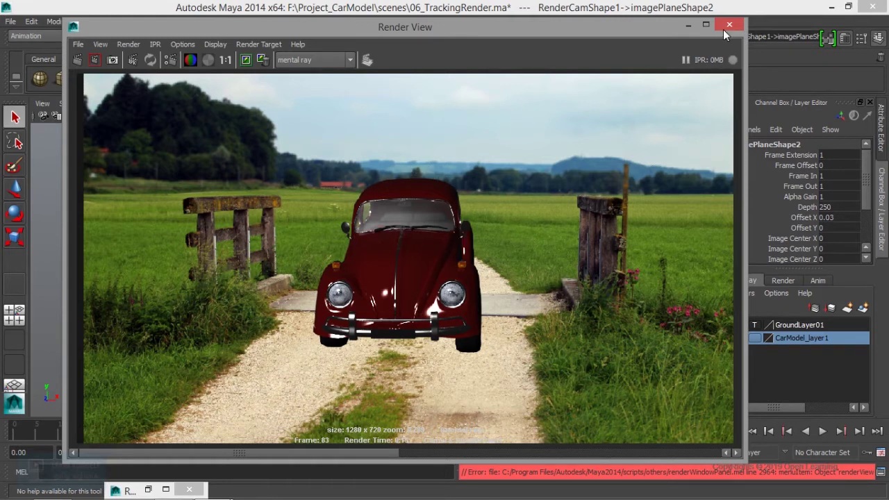
Step: Turn off the default light and re-render a region across the horizon and car roof
left_click(173, 60)
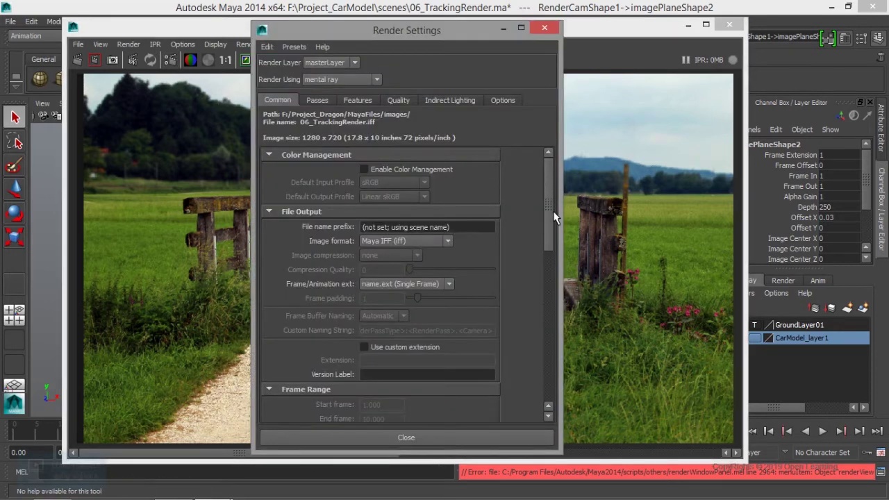
left_click_drag(547, 200, 557, 387)
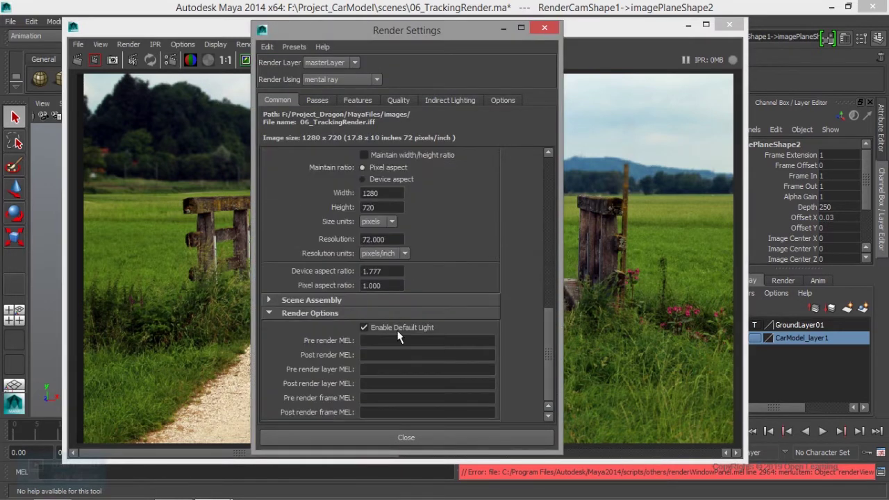
left_click(365, 327)
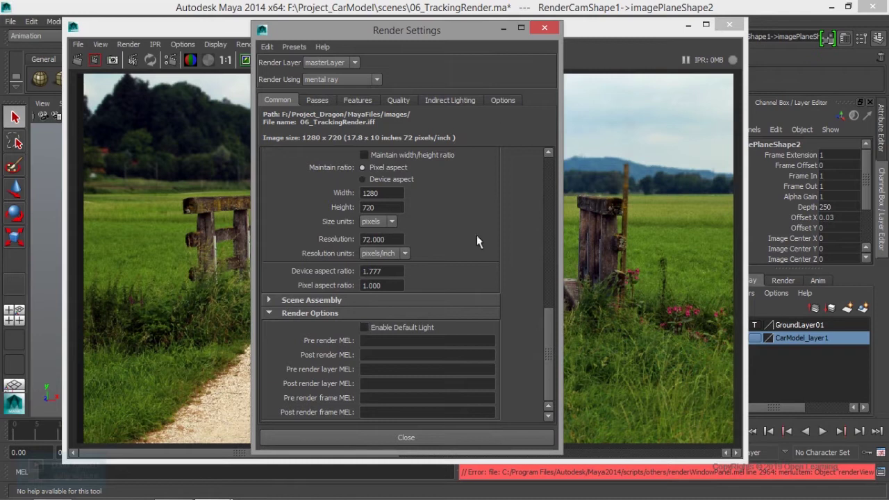
left_click(503, 28)
left_click_drag(143, 150, 562, 206)
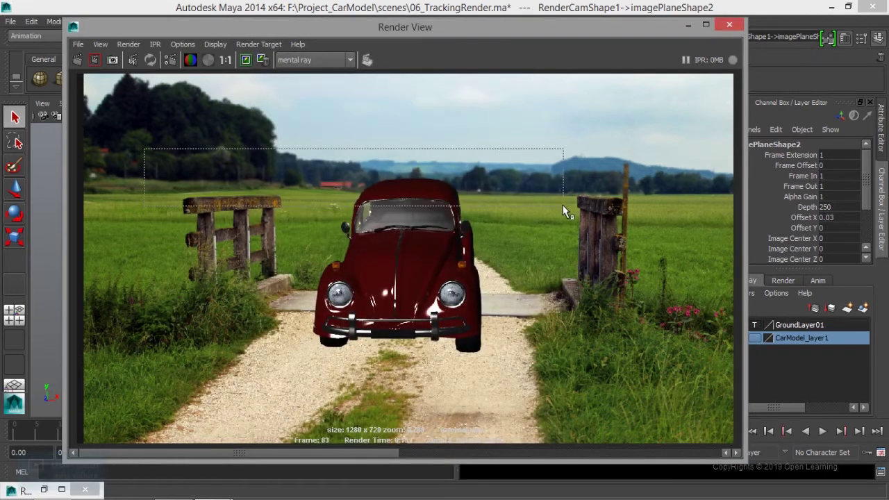
left_click(95, 61)
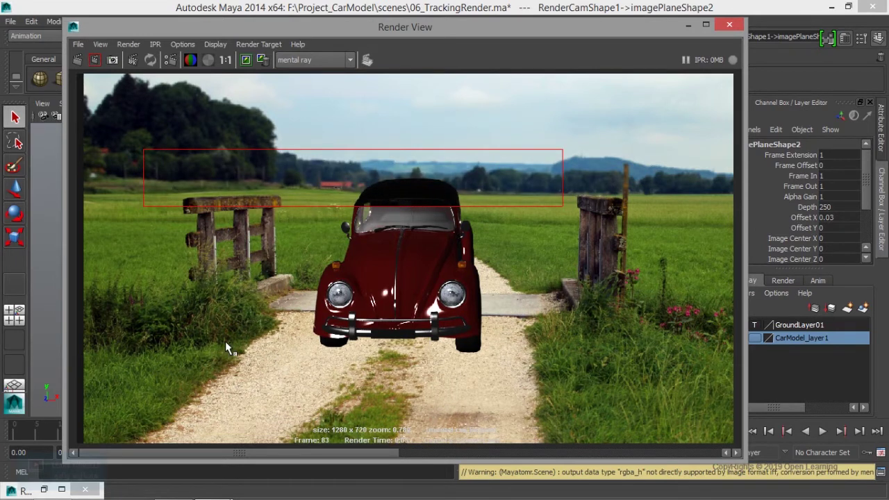
Step: Enable Final Gathering under Indirect Lighting, then minimize Render Settings and Render View
left_click(45, 490)
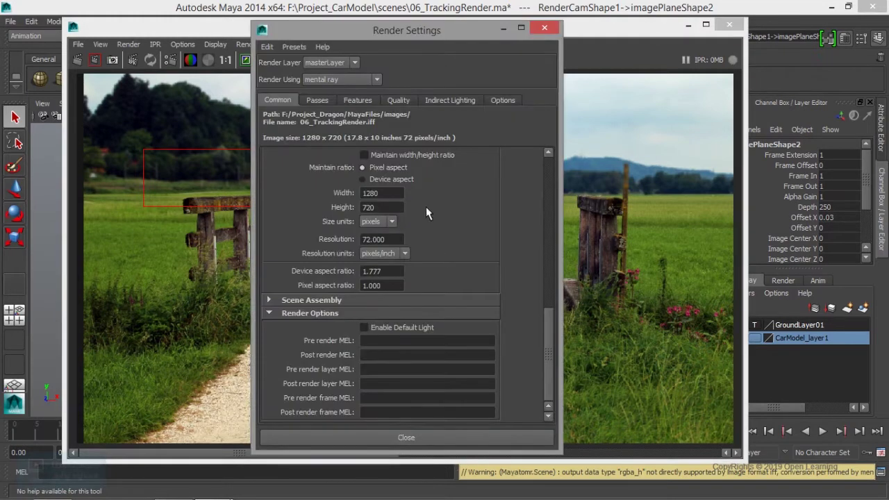
left_click(439, 101)
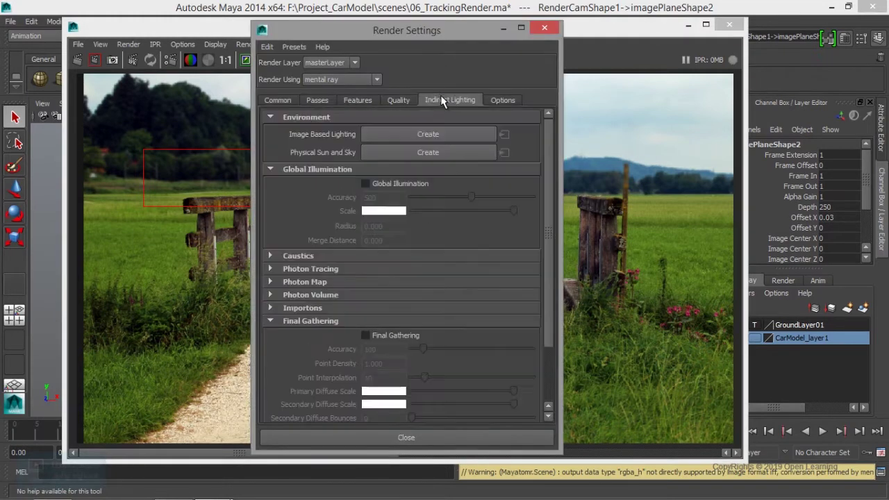
left_click(391, 336)
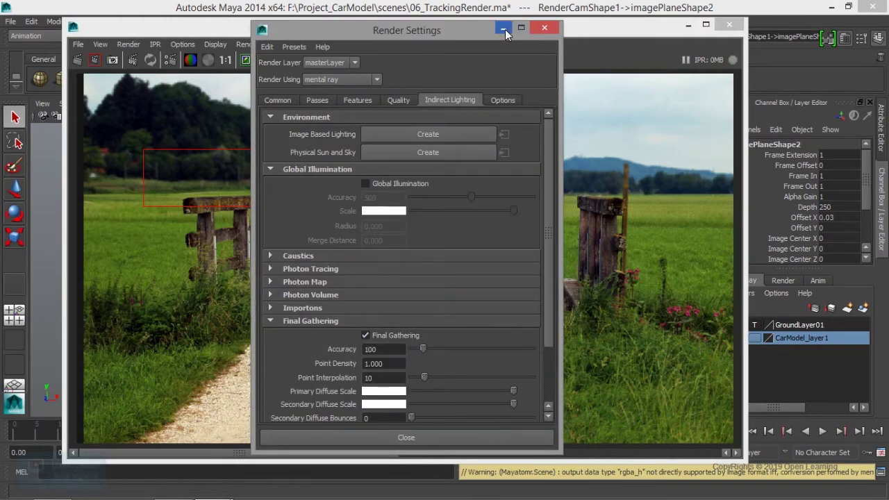
left_click(504, 29)
left_click(688, 26)
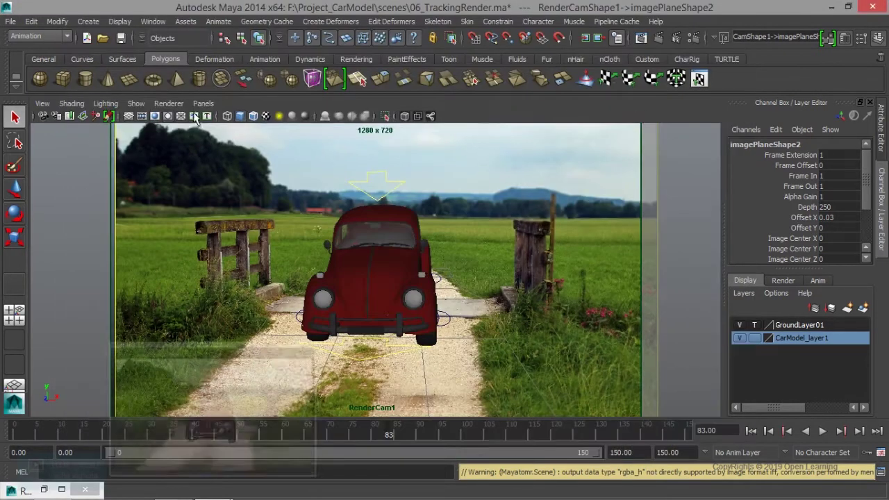
Step: Select RenderCam1 and browse its image plane and transform attributes
left_click(42, 117)
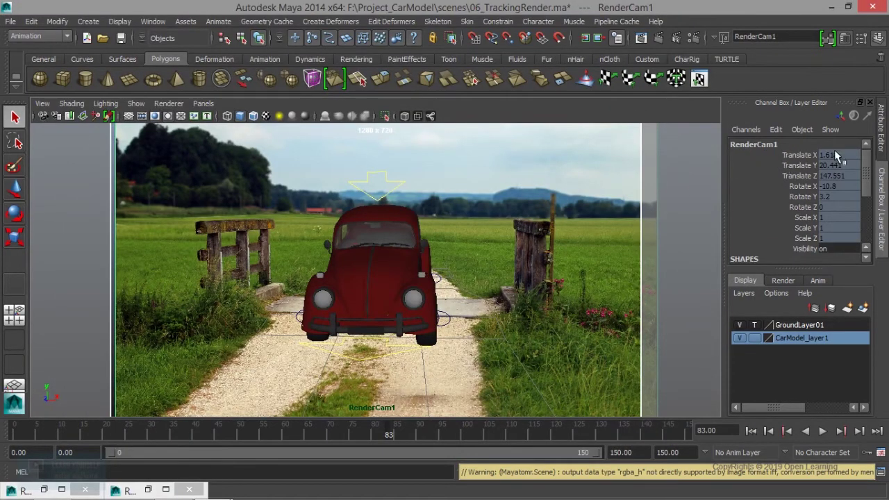
left_click(881, 128)
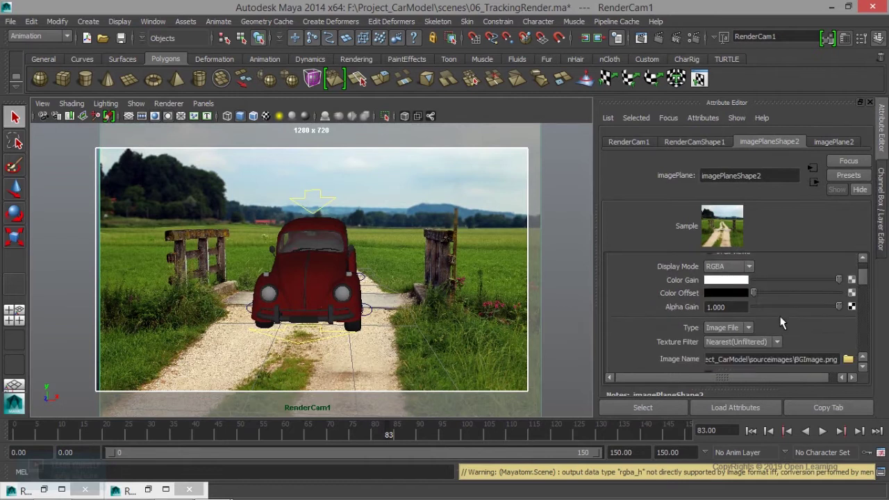
scroll(780, 322, "down", 3)
scroll(780, 321, "down", 3)
scroll(777, 322, "down", 3)
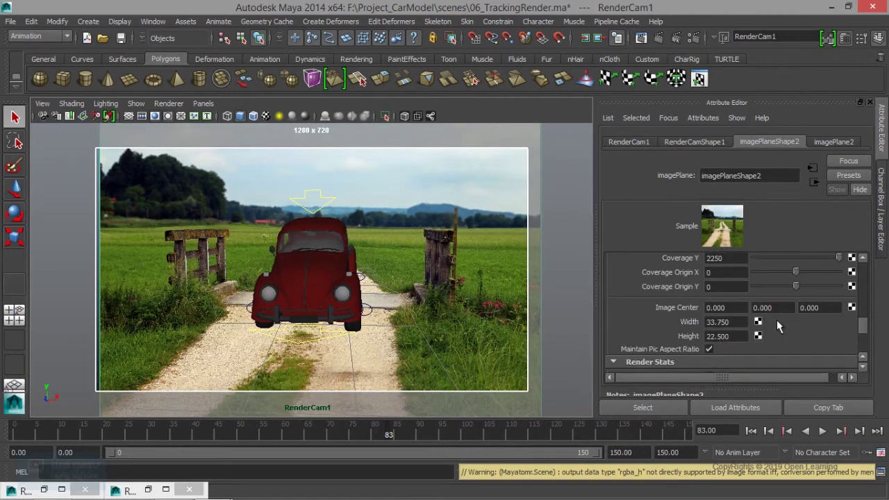
scroll(778, 323, "down", 3)
scroll(776, 320, "down", 2)
scroll(776, 319, "up", 3)
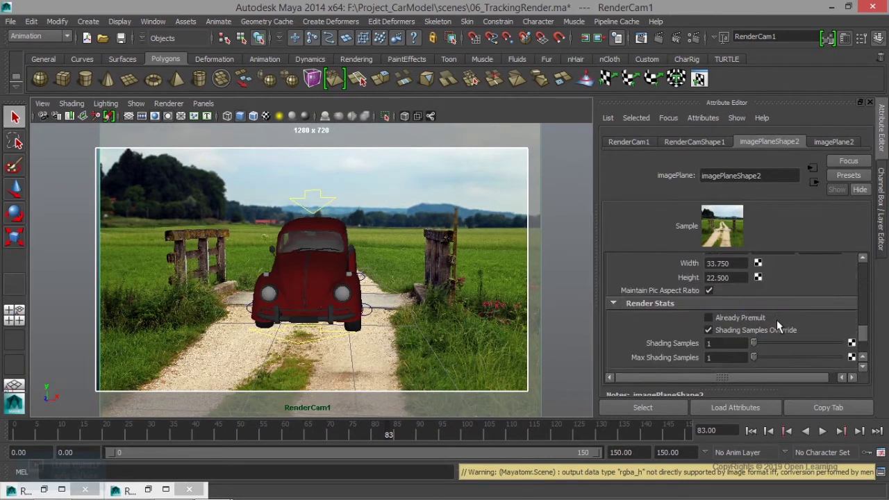
scroll(776, 319, "up", 3)
left_click(649, 141)
scroll(687, 291, "down", 1)
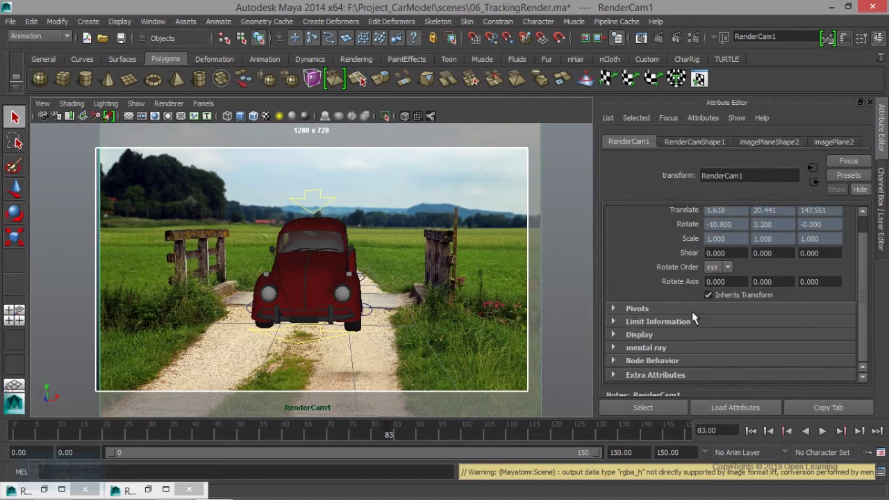
scroll(678, 342, "up", 1)
Step: Set RenderCamShape1's Environment Background Color to black and render the current frame
left_click(693, 141)
scroll(689, 319, "down", 5)
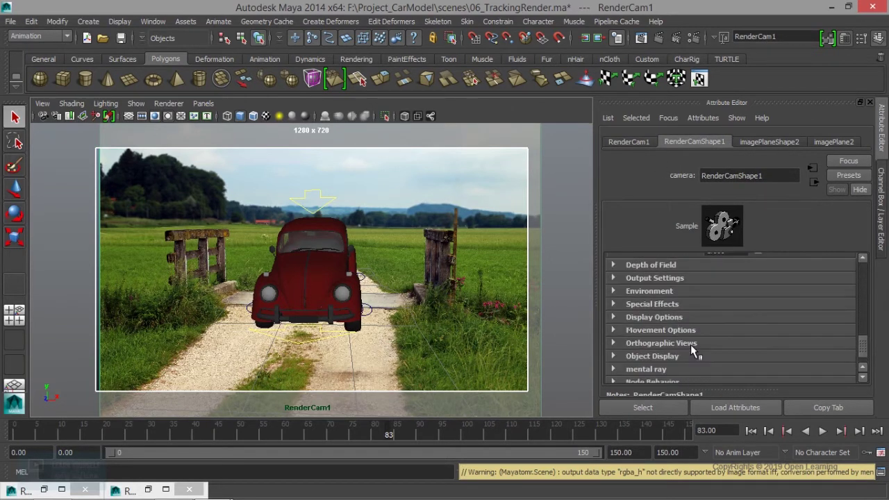
left_click(656, 290)
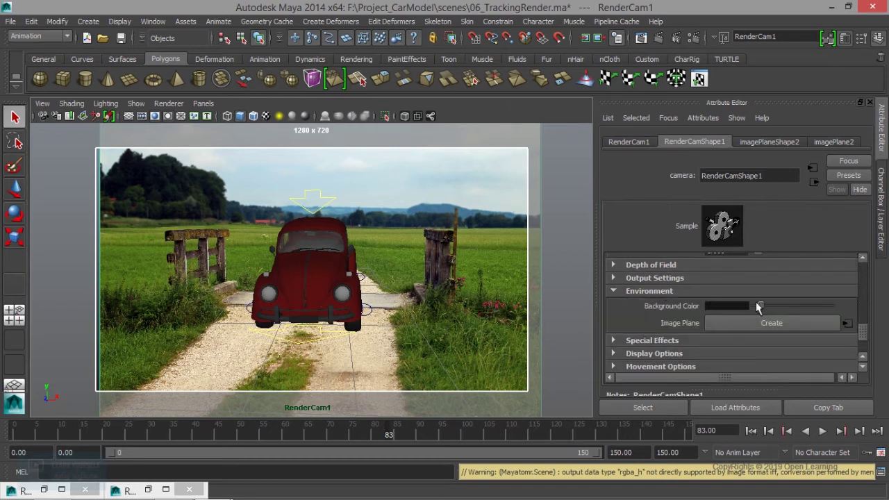
mouse_move(759, 306)
left_mouse_down()
mouse_move(752, 306)
mouse_move(762, 306)
left_mouse_up()
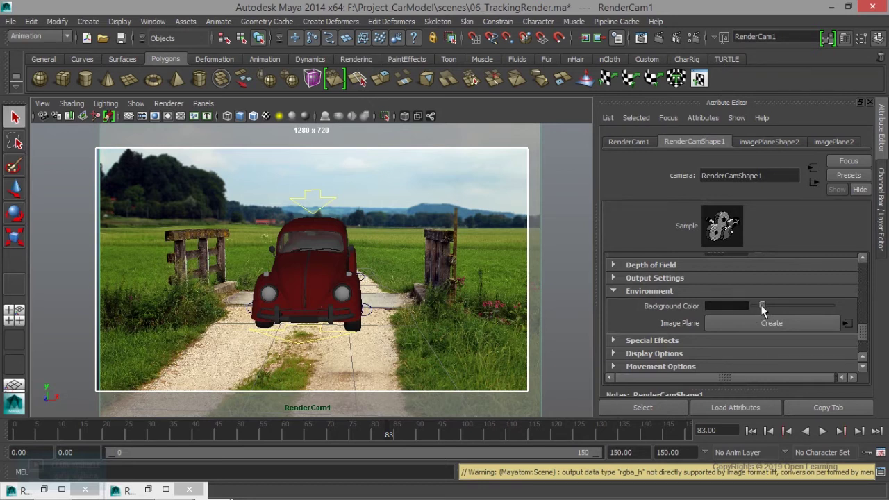
left_click(642, 37)
Step: Redo the frame 83 render, zoom in on the dark car, then reopen Render Settings
left_click(77, 60)
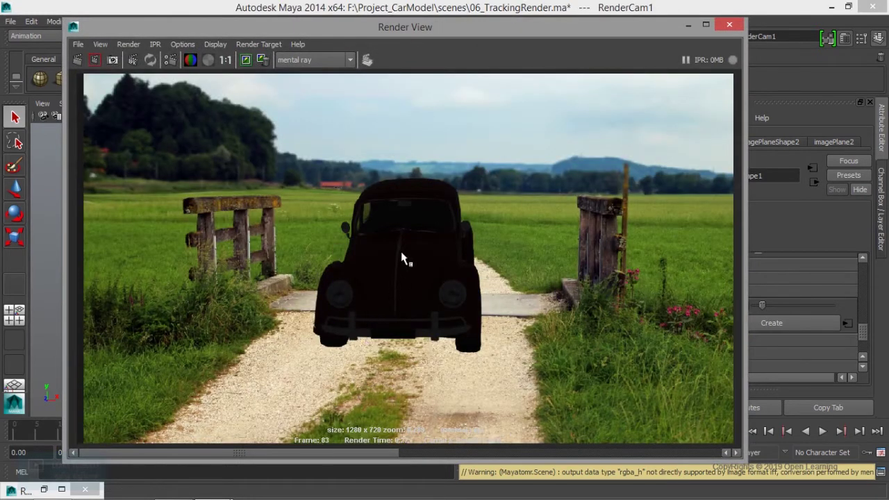
scroll(390, 307, "up", 2)
scroll(394, 302, "up", 2)
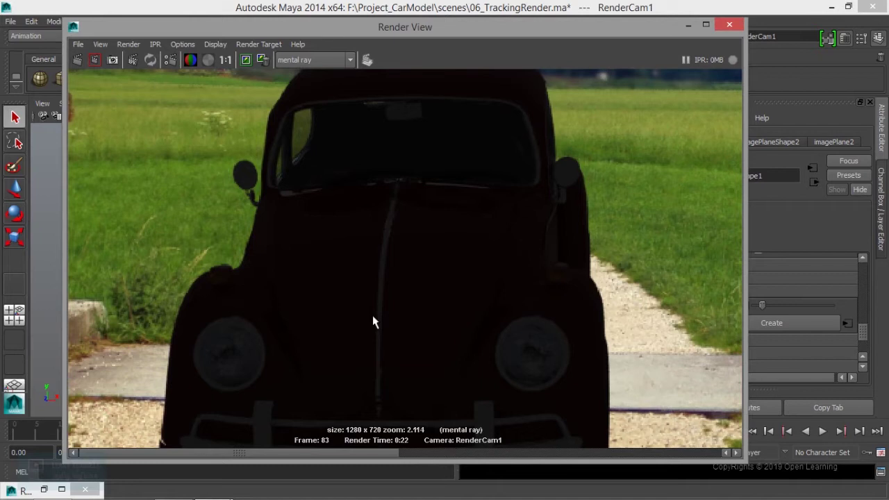
left_click(688, 26)
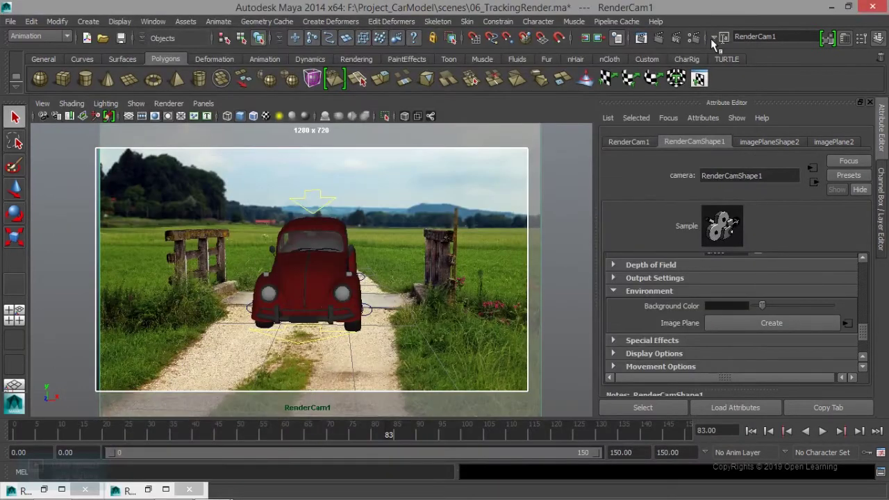
left_click(692, 41)
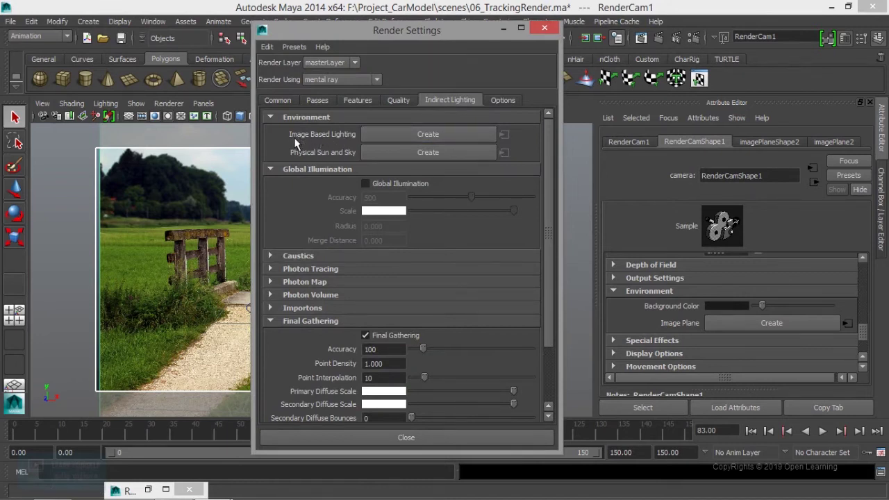
Step: Create a mental ray Image Based Lighting node and browse for its image file
left_click(436, 135)
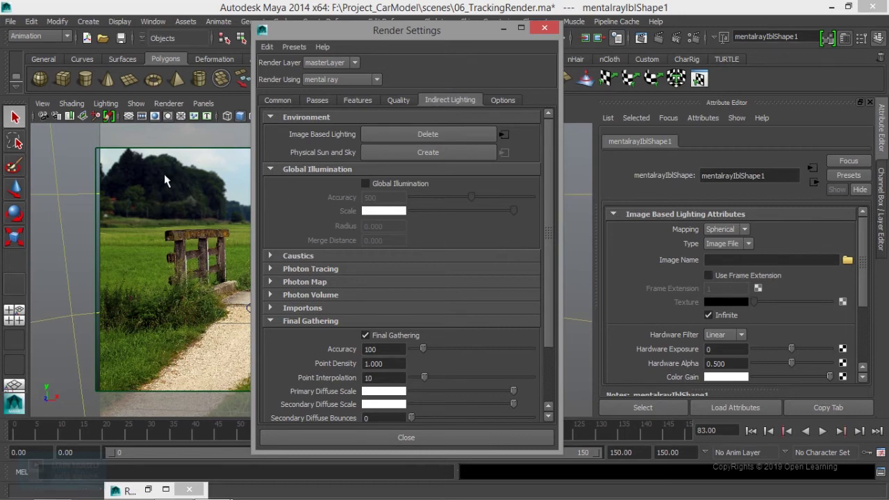
left_click(847, 260)
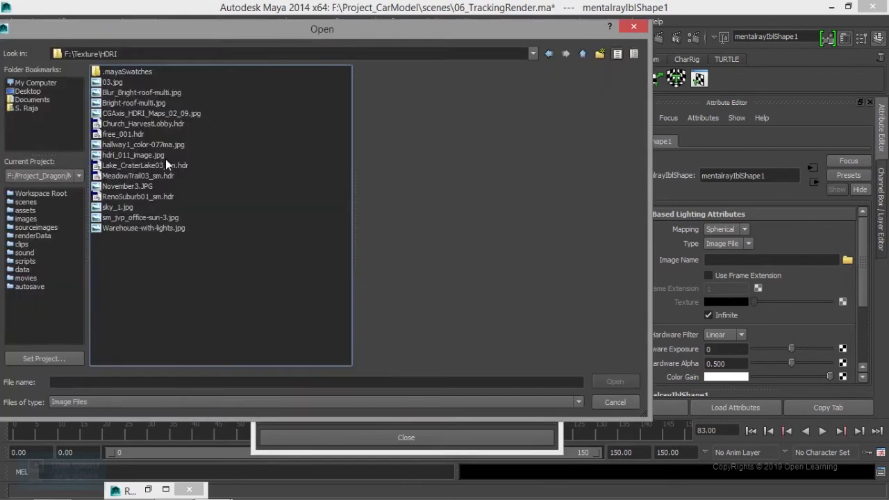
Step: Preview the HDRI folder images and load CGAxis_HDRI_Maps_02_09.jpg for the image-based lighting
left_click(111, 82)
left_click(117, 95)
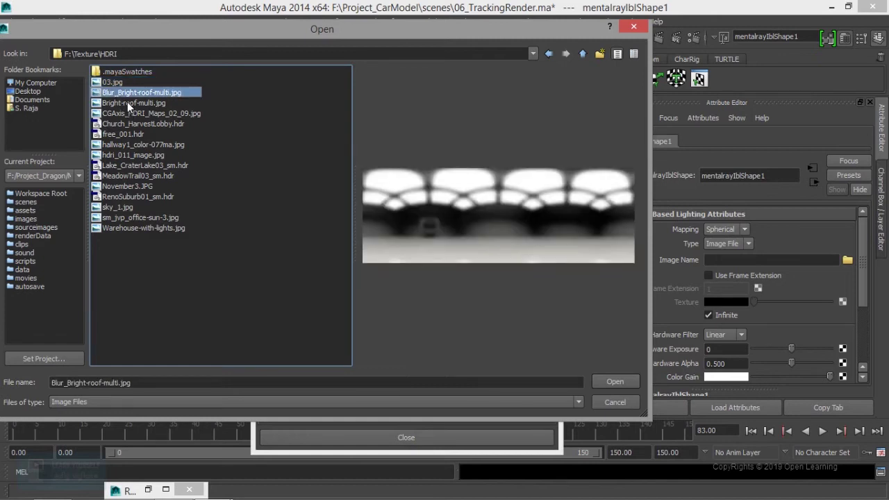
left_click(127, 103)
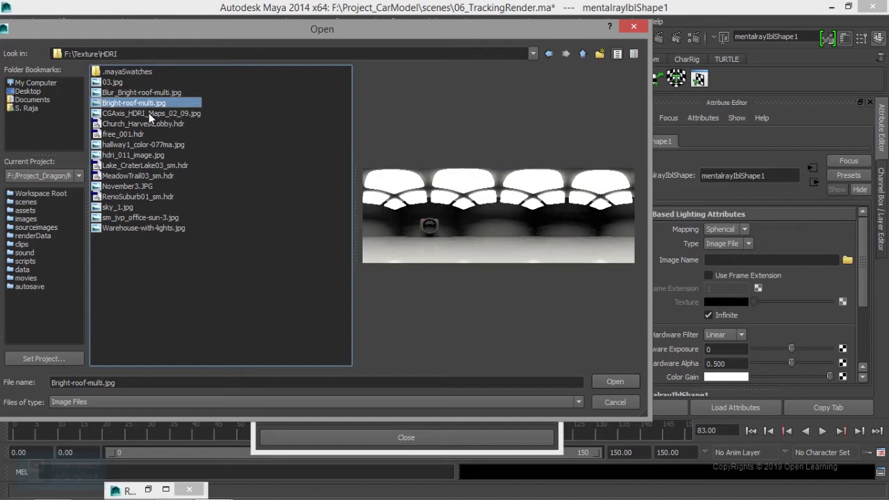
left_click(148, 112)
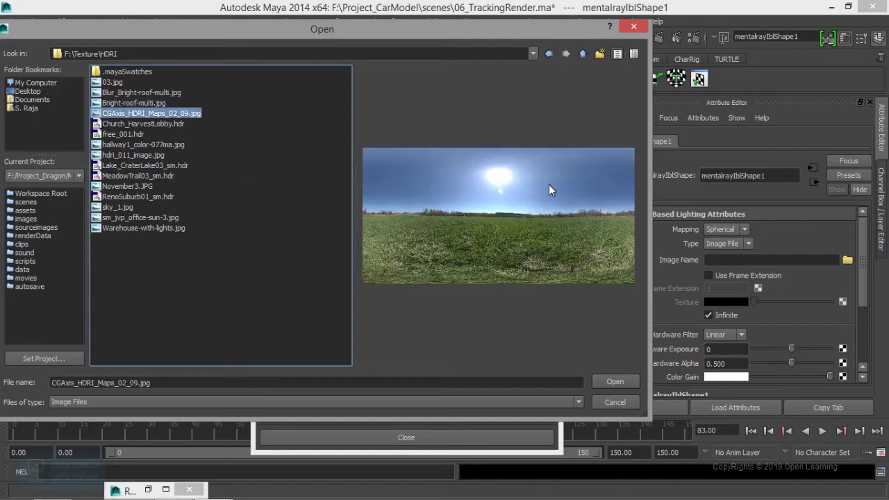
left_click(136, 145)
left_click(130, 157)
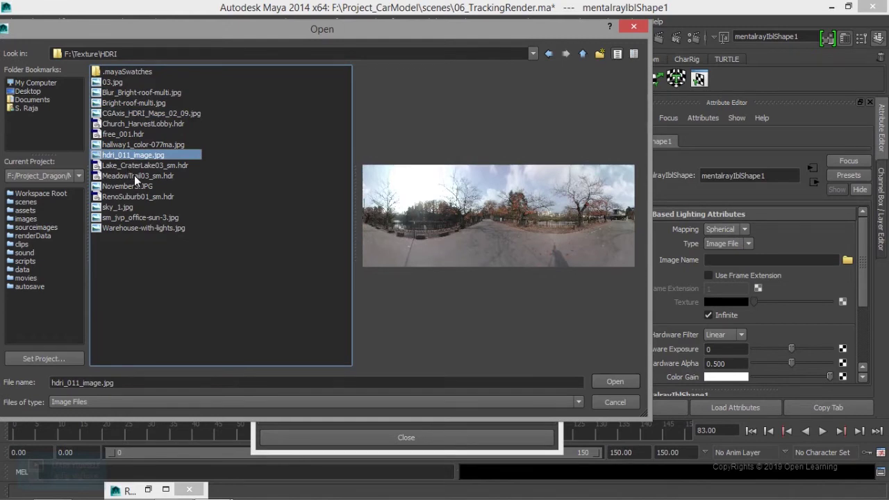
left_click(133, 186)
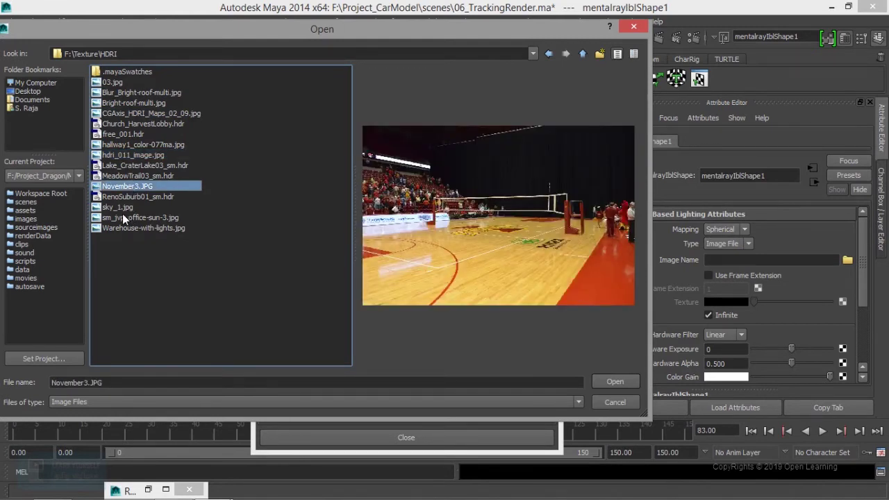
left_click(123, 217)
left_click(127, 226)
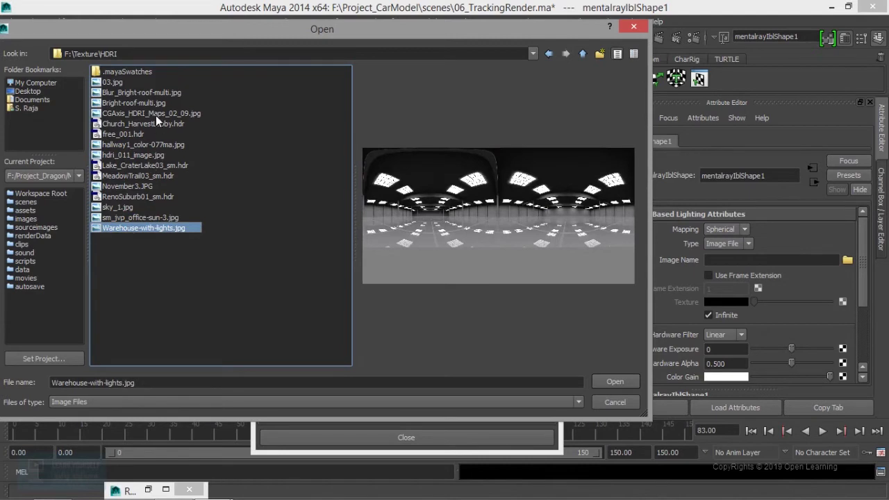
left_click(179, 113)
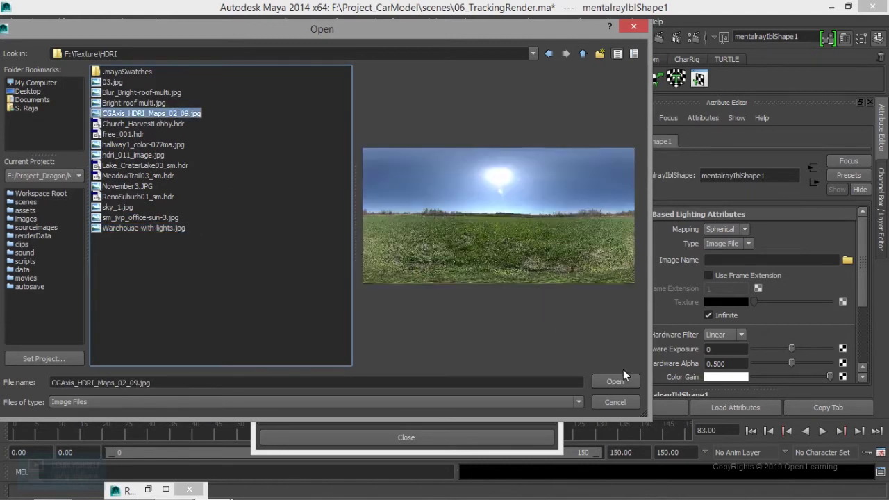
mouse_move(474, 33)
left_mouse_down()
mouse_move(484, 6)
mouse_move(486, 16)
left_mouse_up()
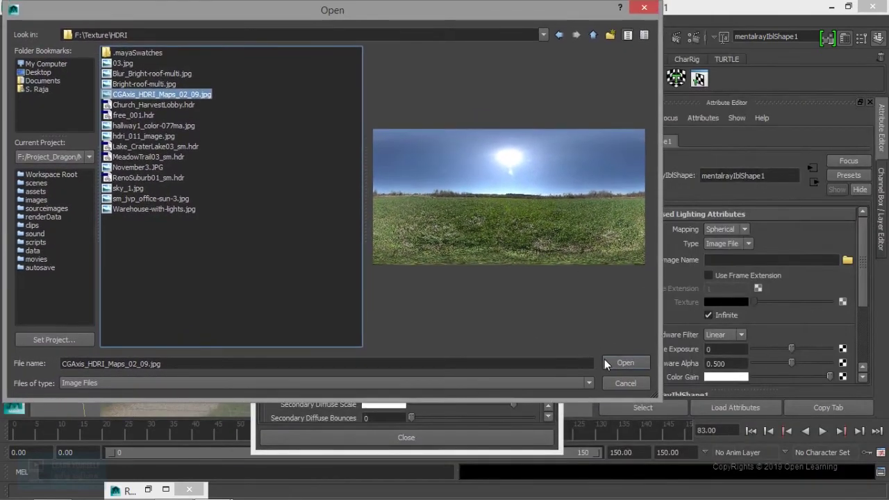
left_click(620, 359)
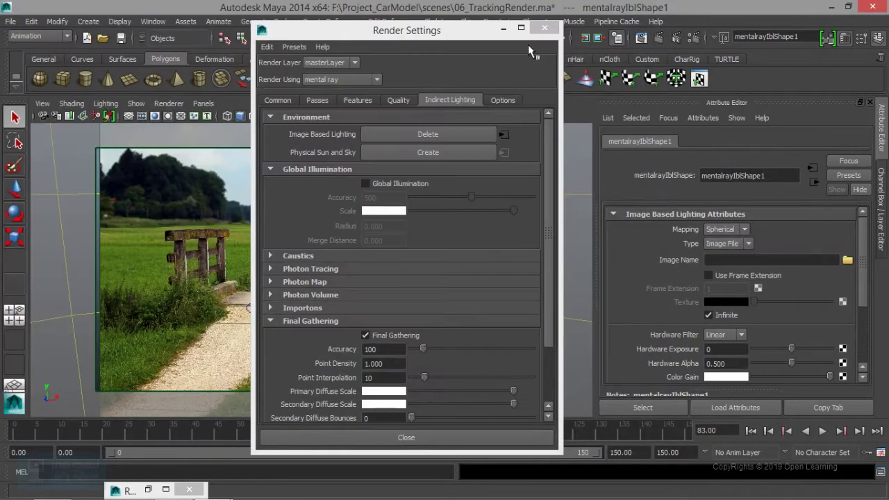
Step: Render frame 83 with image-based lighting, view it at 1:1, and render again
left_click(503, 32)
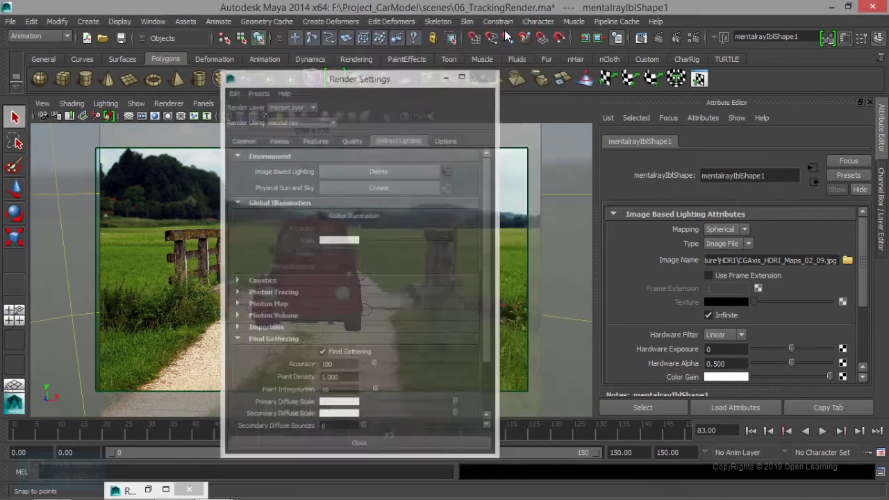
left_click(641, 38)
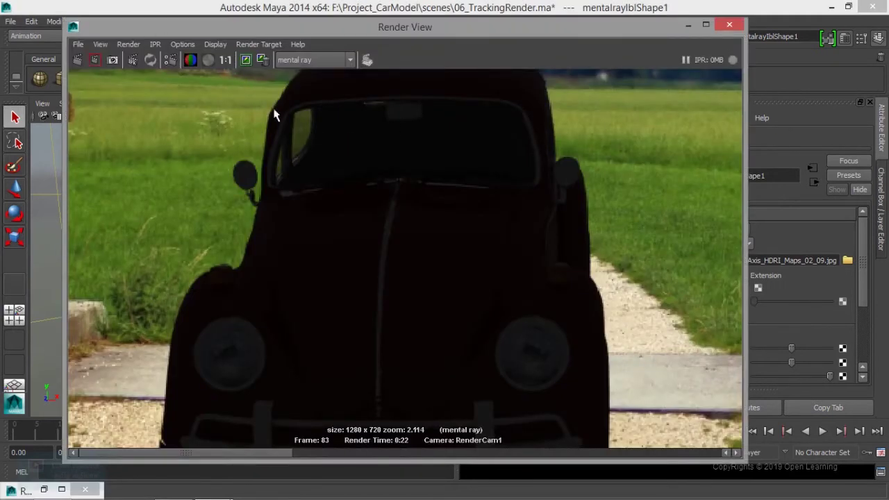
left_click(226, 60)
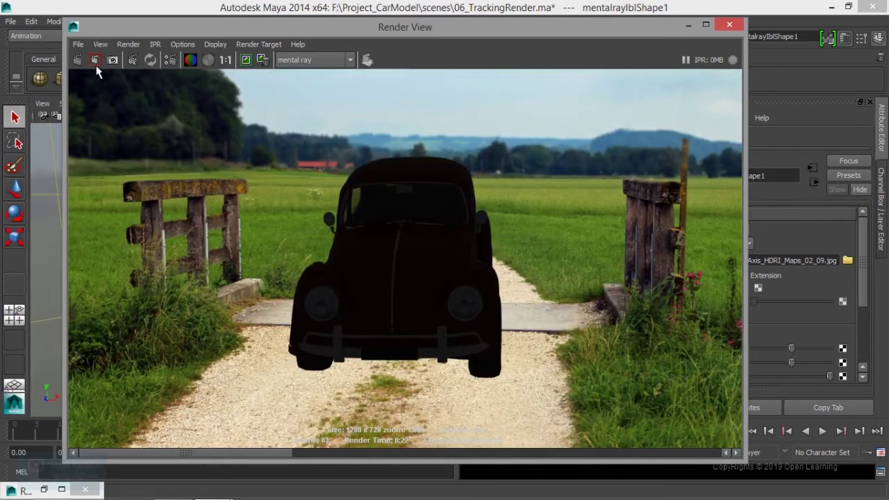
left_click(77, 60)
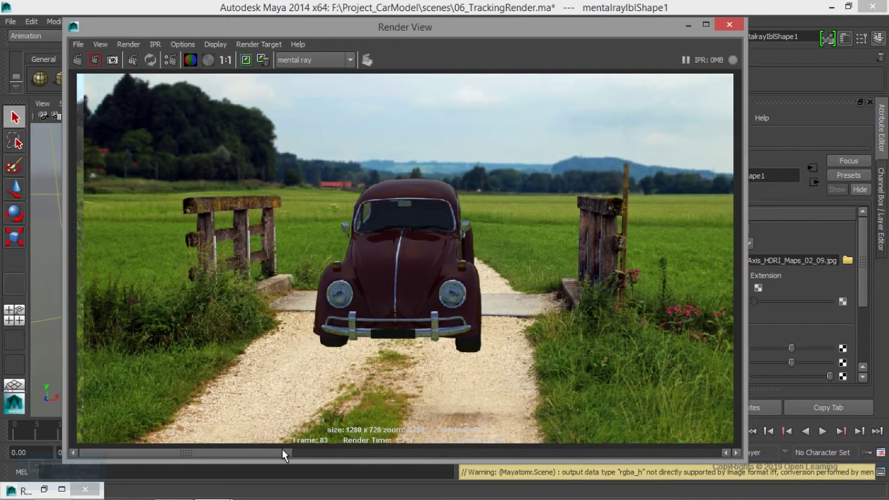
Step: Compare the new render against earlier stored images, then minimize Render View
left_click(425, 450)
left_click_drag(452, 443, 309, 450)
mouse_move(387, 454)
left_mouse_down()
mouse_move(430, 449)
mouse_move(332, 446)
mouse_move(394, 447)
mouse_move(369, 450)
left_mouse_up()
left_click(396, 450)
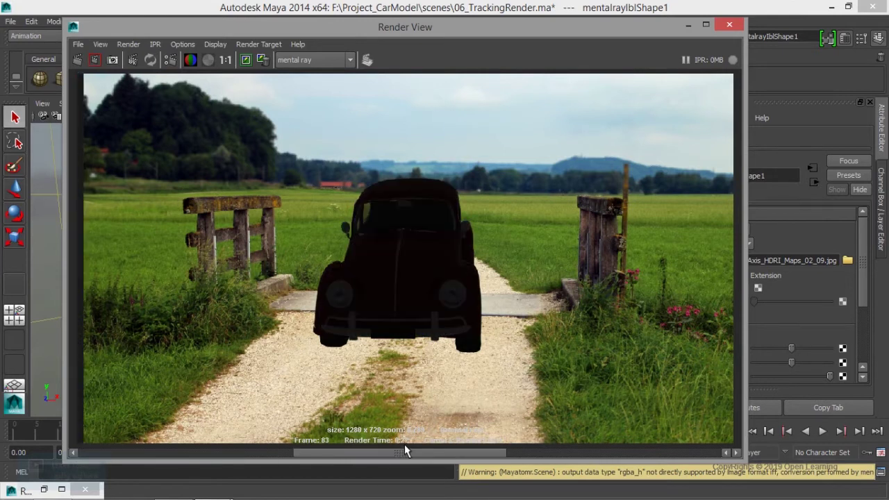
mouse_move(404, 445)
left_mouse_down()
mouse_move(298, 444)
mouse_move(414, 447)
mouse_move(303, 452)
left_mouse_up()
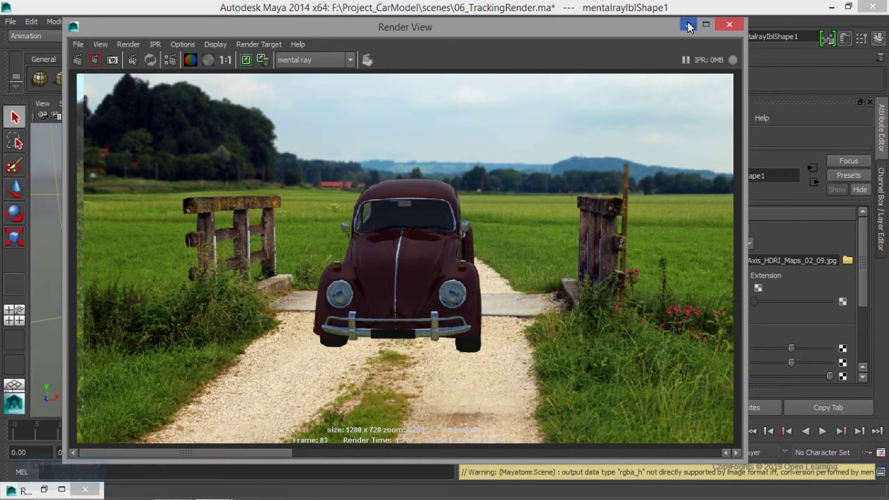
left_click(687, 25)
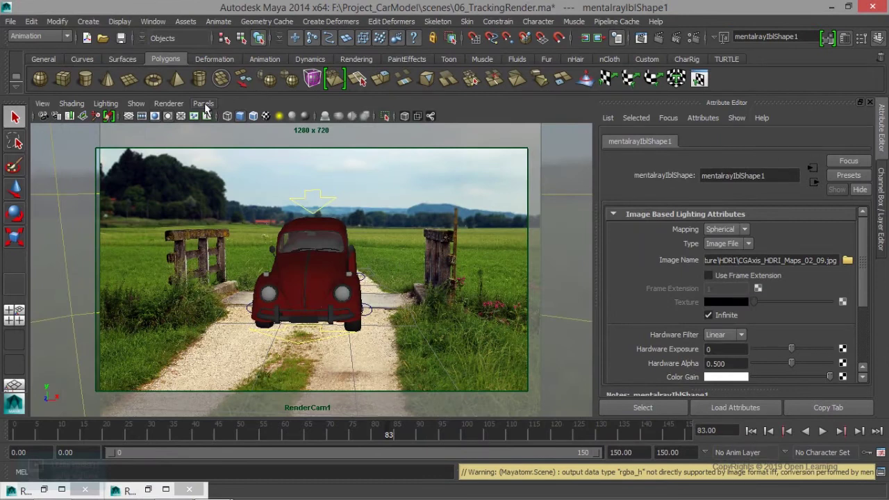
Step: Switch the viewport to the persp camera and orbit around the IBL sphere
left_click(205, 104)
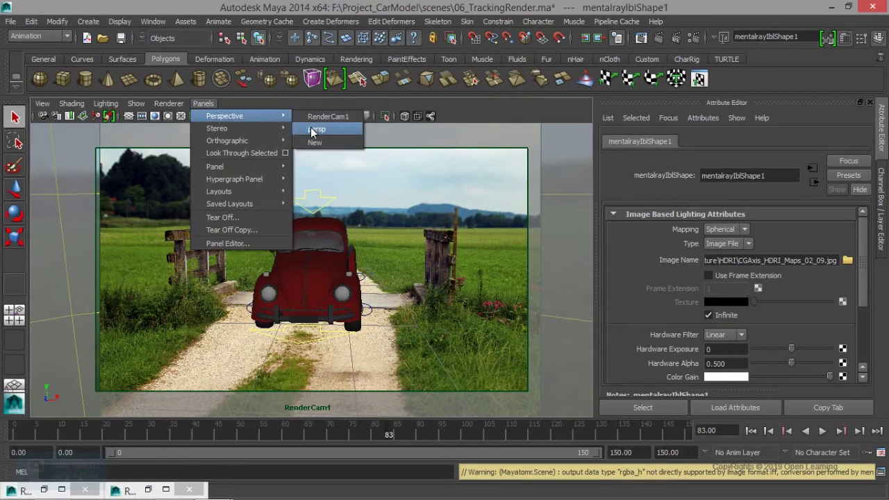
left_click(310, 127)
key("f")
scroll(397, 325, "down", 3)
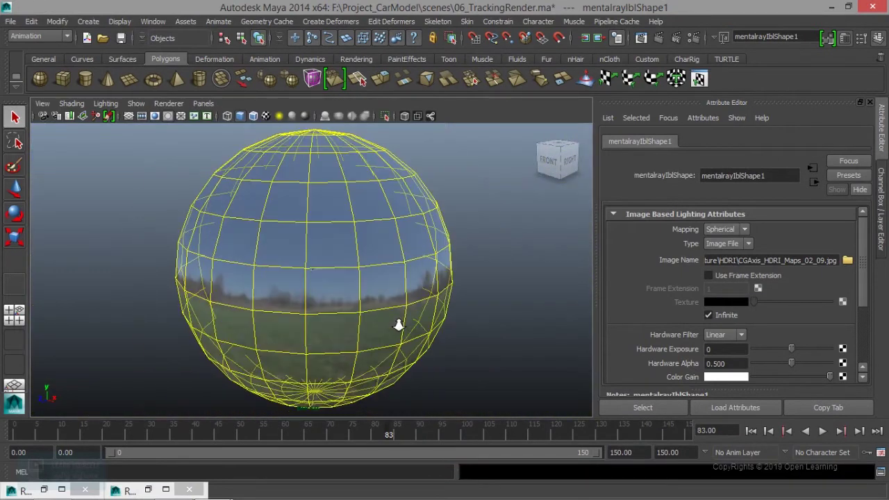
left_click_drag(398, 325, 387, 310, "alt")
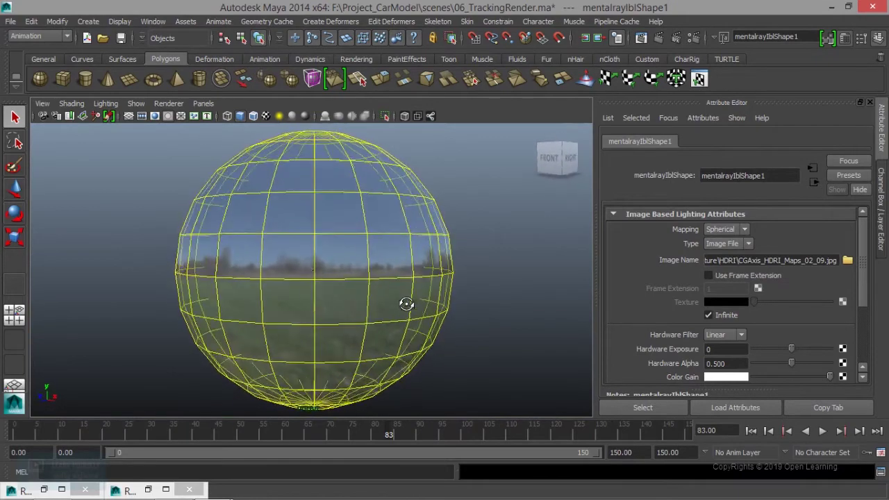
scroll(387, 310, "up", 5)
scroll(425, 333, "up", 3)
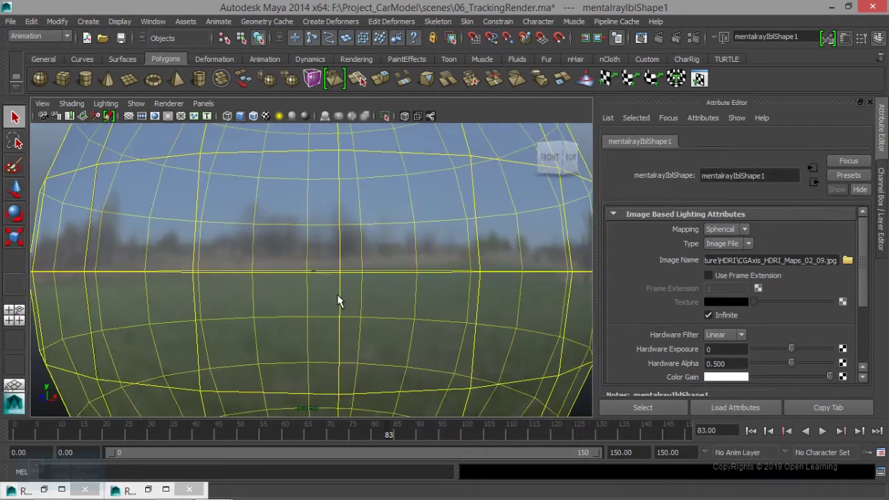
scroll(335, 294, "up", 3)
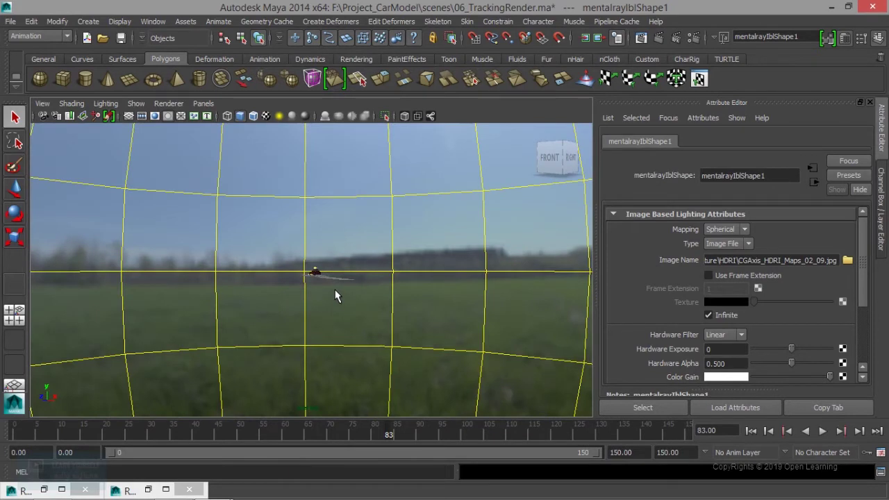
scroll(334, 295, "up", 2)
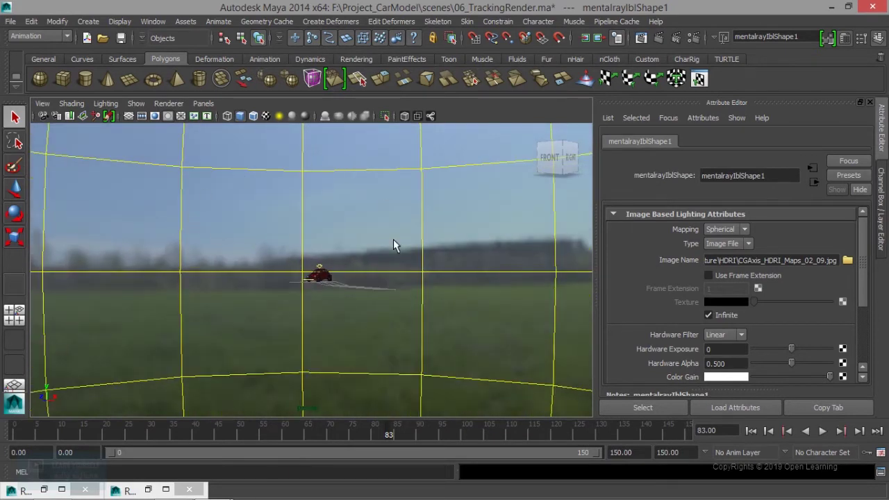
scroll(296, 313, "down", 8)
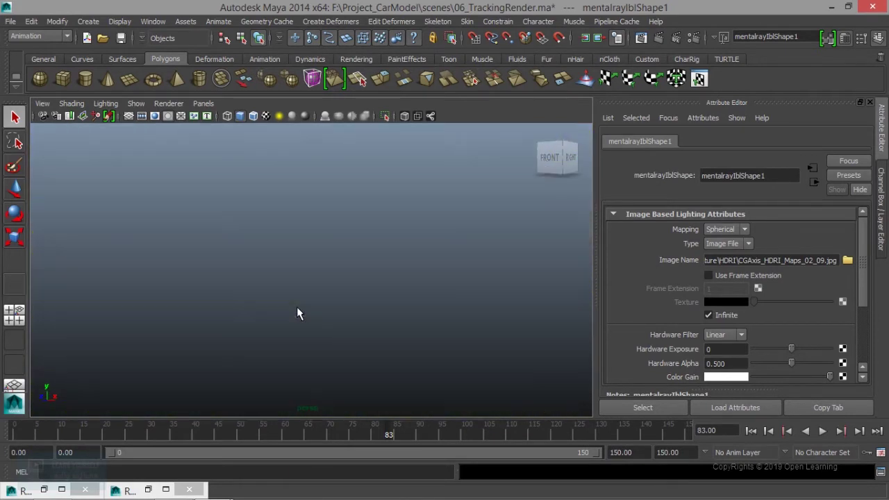
scroll(297, 313, "up", 2)
mouse_move(379, 266)
left_mouse_down("alt")
mouse_move(340, 278)
mouse_move(382, 292)
left_mouse_up("alt")
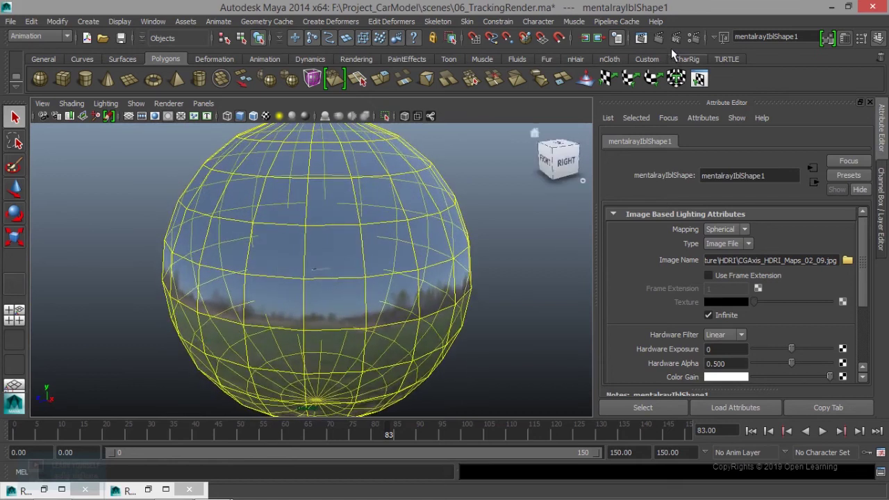
Step: Delete the Image Based Lighting node in Render Settings' Indirect Lighting section
left_click(691, 40)
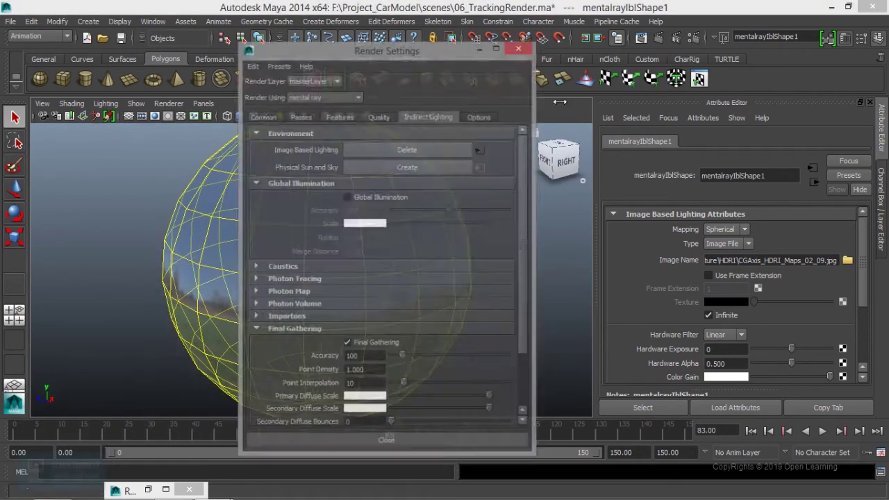
left_click(463, 134)
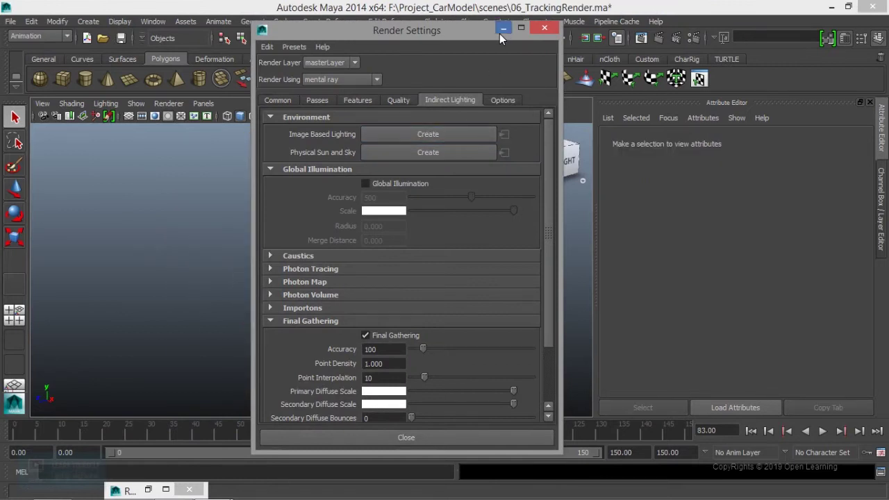
left_click(503, 29)
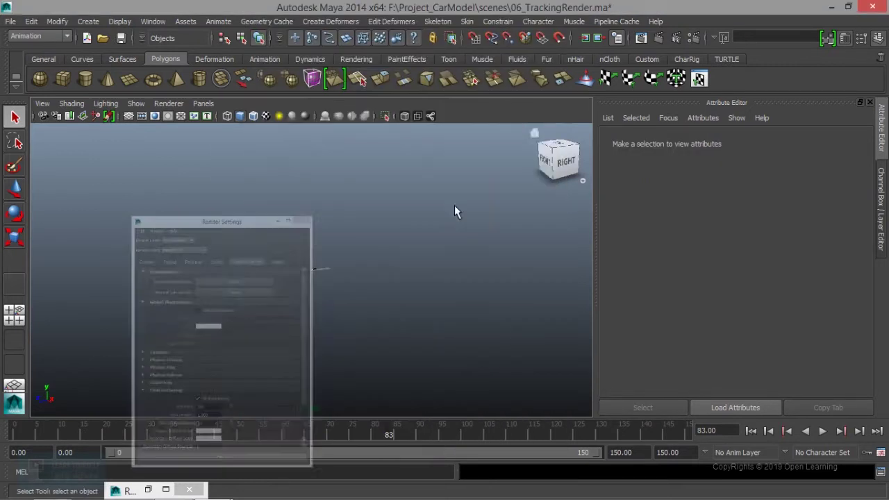
Step: Create a polygon sphere and scale it up to fill the view
left_click(40, 79)
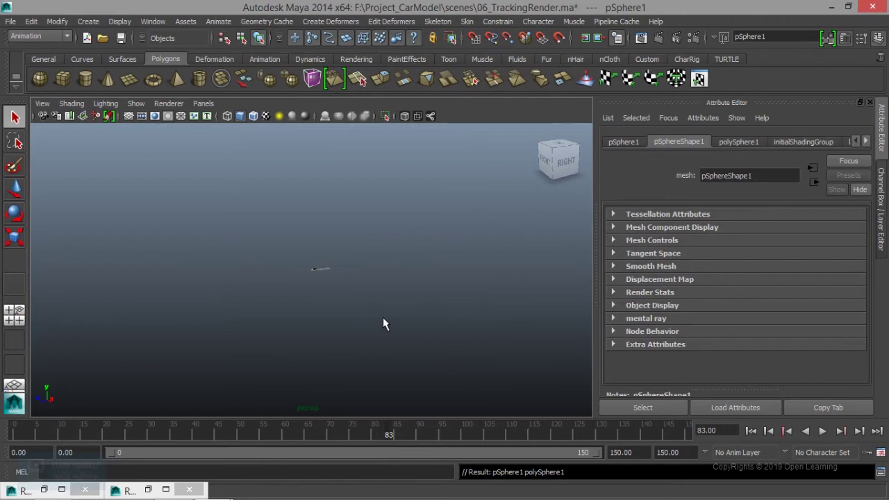
key("r")
mouse_move(317, 270)
left_mouse_down()
mouse_move(746, 349)
mouse_move(563, 327)
left_mouse_up()
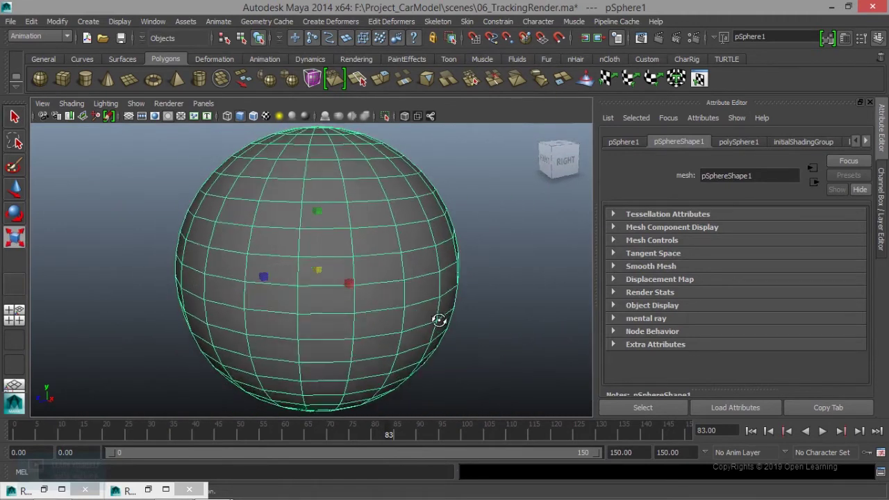
Step: Delete the equator ring and lower-half faces to leave a dome, then return to Object Mode
right_click_drag(412, 290, 415, 223)
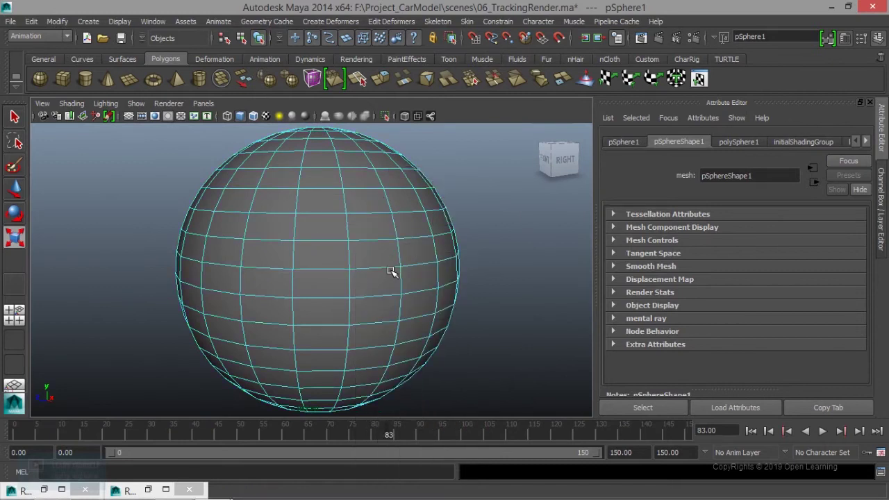
double_click(367, 313)
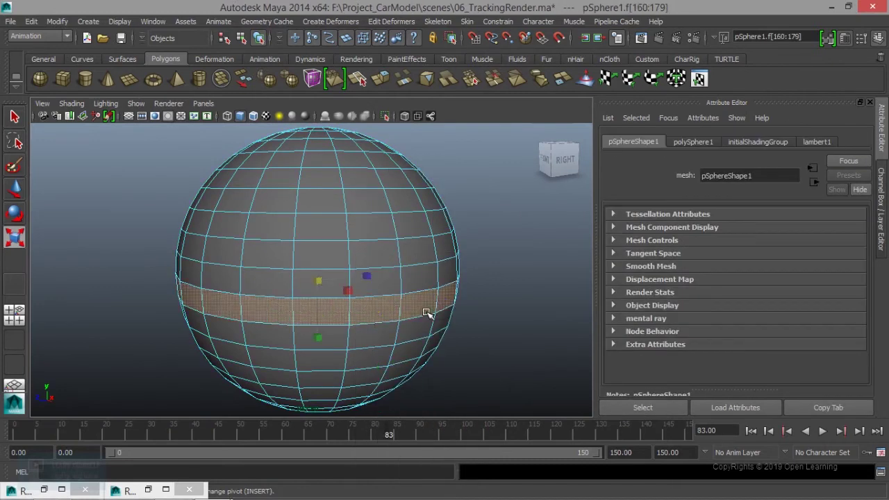
key("Delete")
double_click(396, 353)
key("Delete")
mouse_move(405, 359)
left_mouse_down("alt")
mouse_move(396, 322)
mouse_move(396, 343)
left_mouse_up("alt")
scroll(388, 239, "up", 3)
right_click(436, 173)
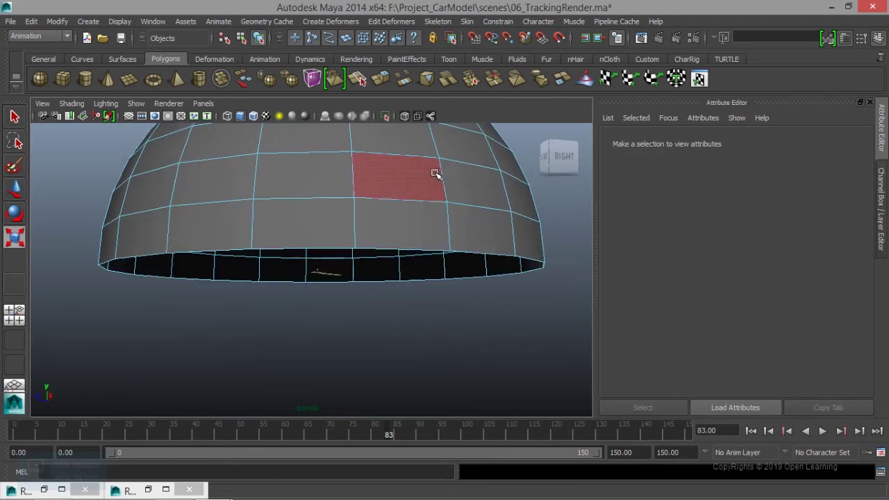
left_click(479, 158)
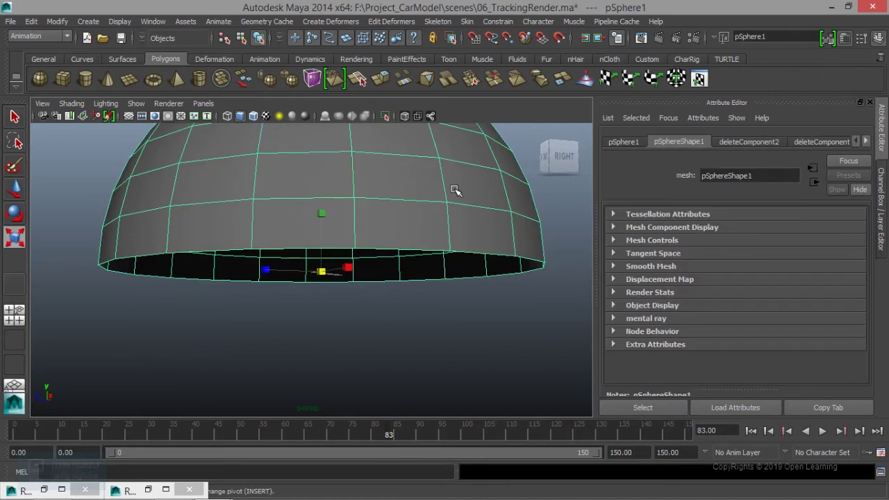
Step: Assign a new Surface Shader material to the dome
right_click(454, 188)
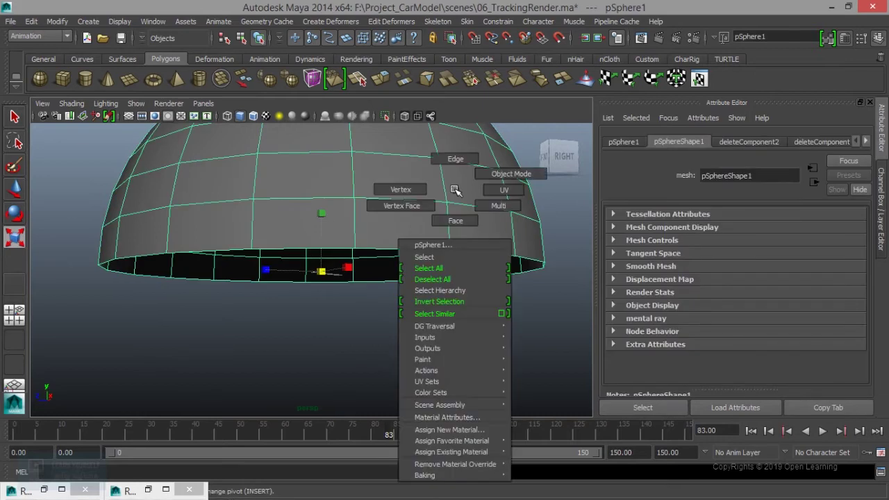
left_click(462, 428)
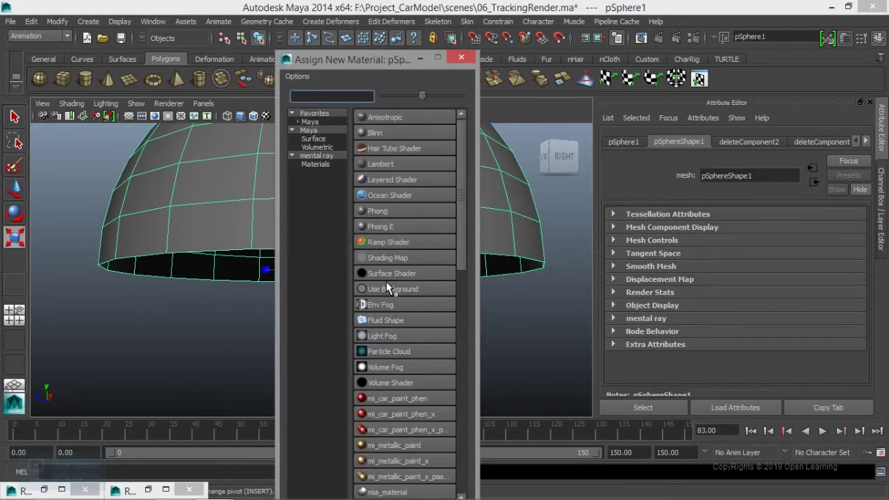
left_click(381, 270)
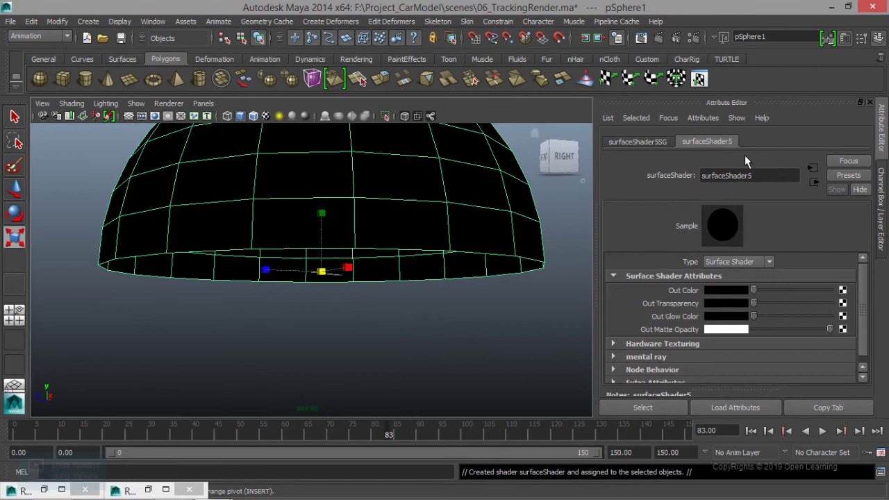
Step: Rename the shader Enr_surfaceShader5 and start mapping a texture to its Out Color
left_click(702, 176)
type("Enr")
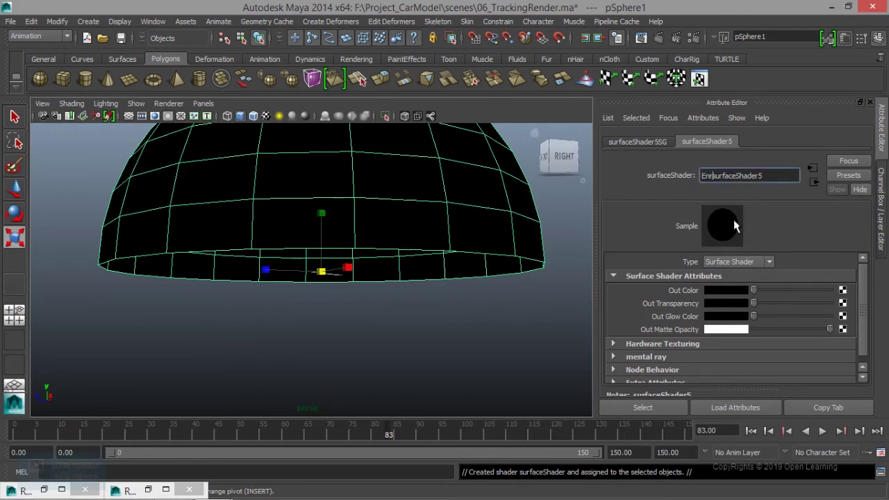
type("_")
key("Return")
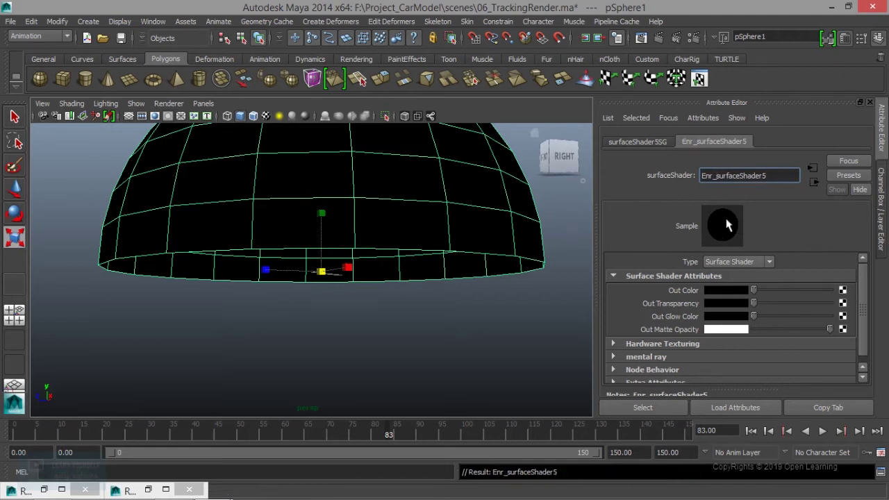
left_click(842, 291)
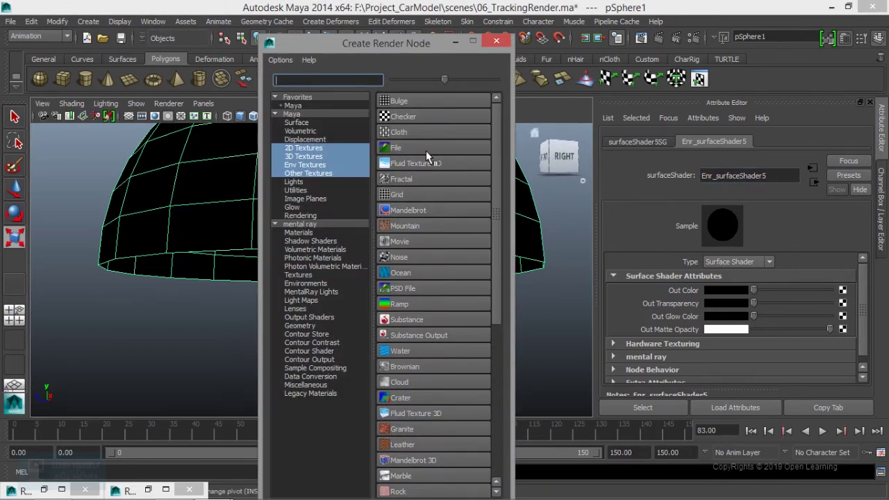
Step: Map a File texture loading CGAxis_HDRI_Maps_02_09.jpg into the shader's colour
left_click(422, 148)
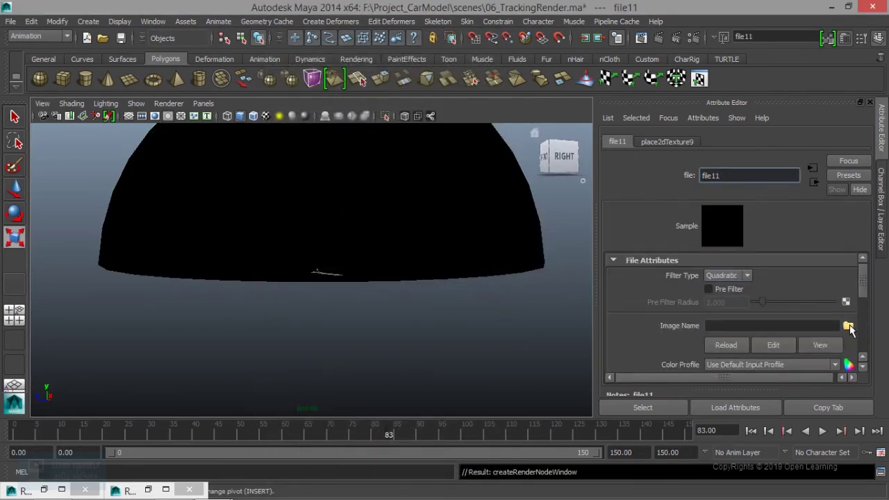
left_click(847, 325)
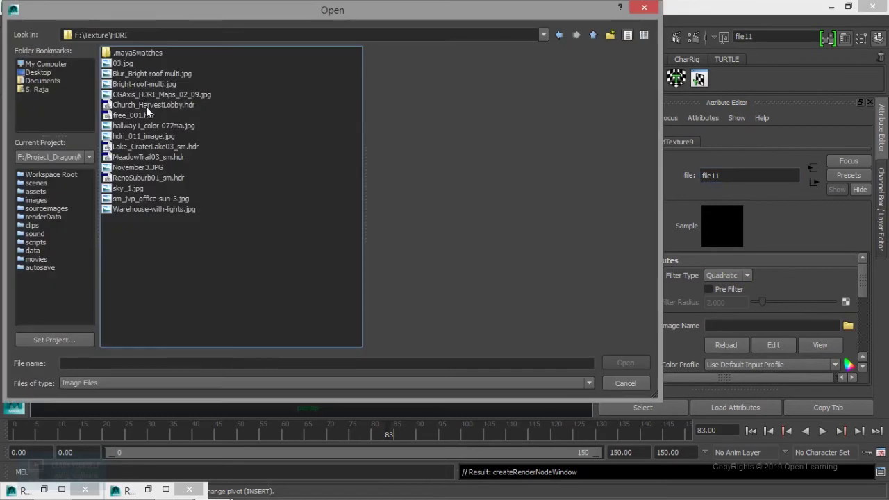
left_click(133, 94)
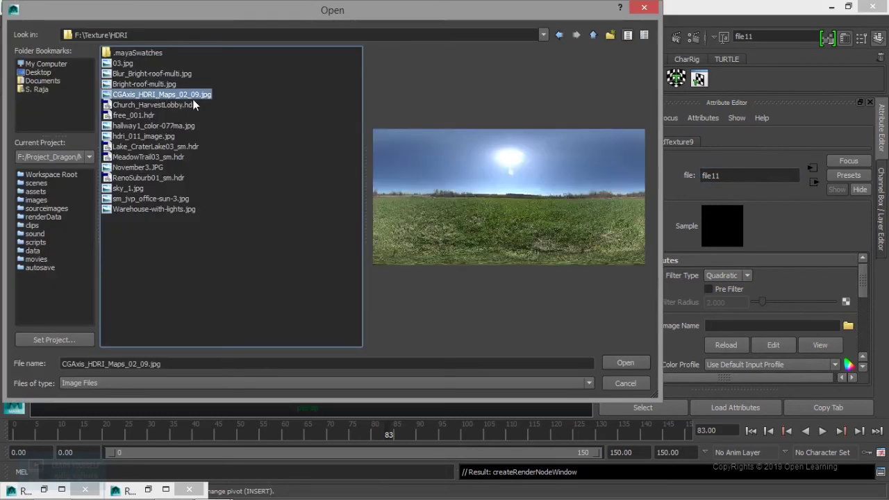
left_click(616, 361)
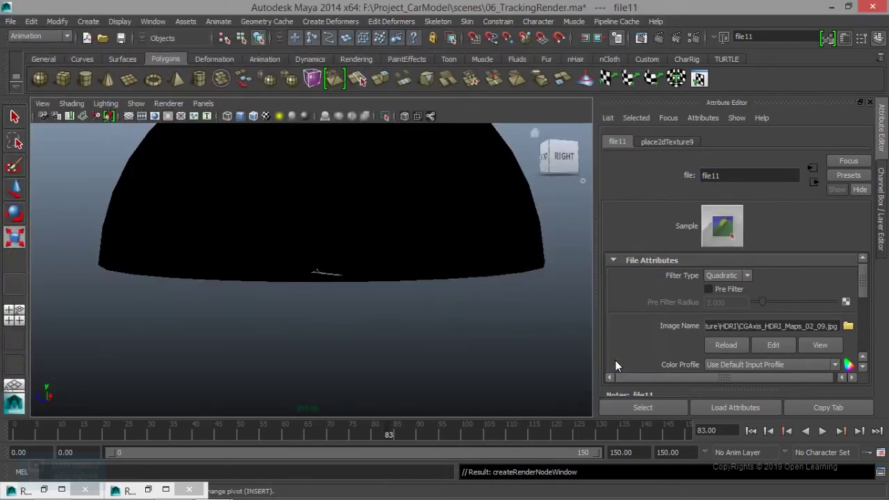
Step: Select the dome and orbit to inspect the sky image from below
left_click_drag(386, 286, 376, 297, "alt")
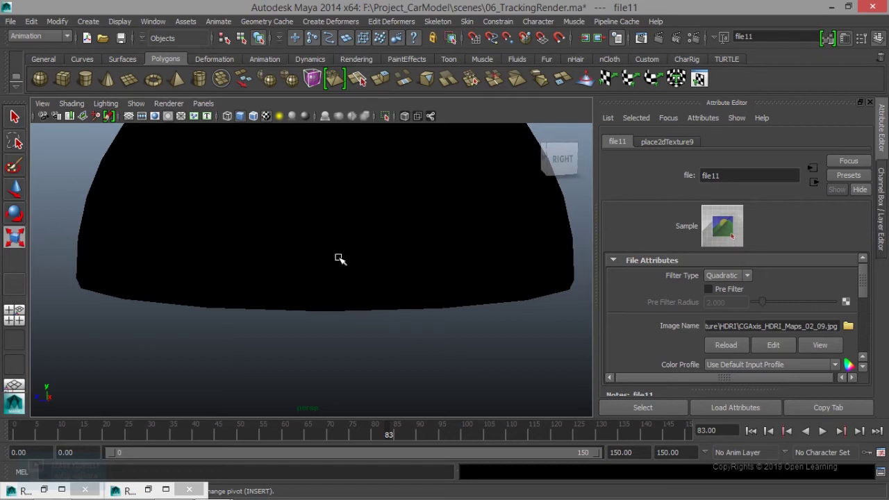
left_click(340, 259)
mouse_move(377, 284)
left_mouse_down("alt")
mouse_move(370, 281)
mouse_move(407, 282)
left_mouse_up("alt")
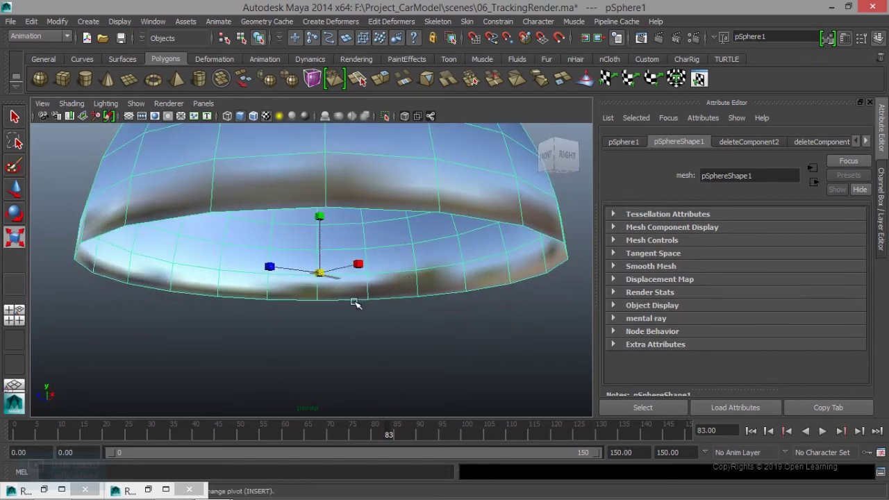
Step: Return the dome to Object Mode, switch to the Polygons menu set, and open Create UVs
mouse_move(371, 313)
left_mouse_down("alt")
mouse_move(380, 279)
mouse_move(405, 317)
mouse_move(432, 264)
left_mouse_up("alt")
right_click_drag(433, 264, 445, 201)
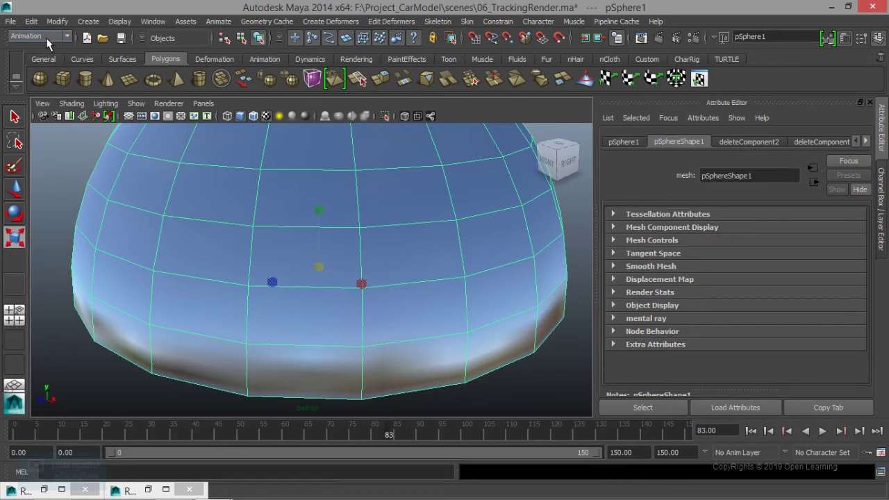
left_click(38, 36)
left_click(35, 56)
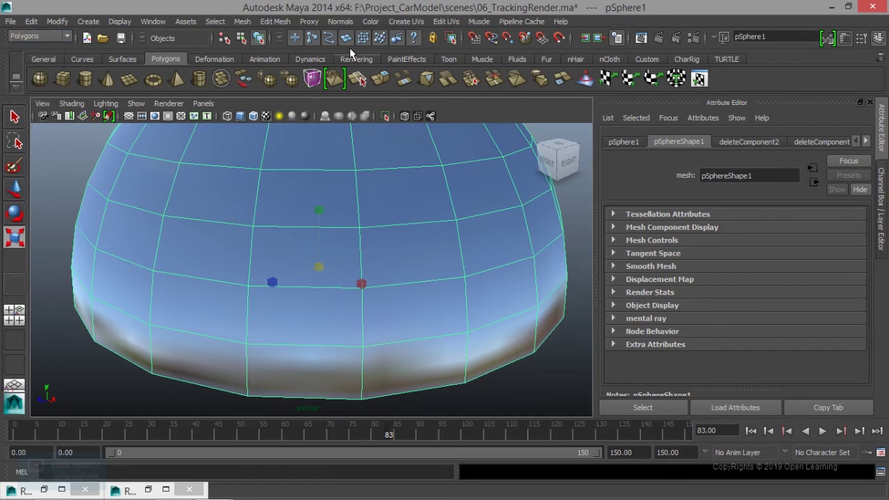
left_click(410, 22)
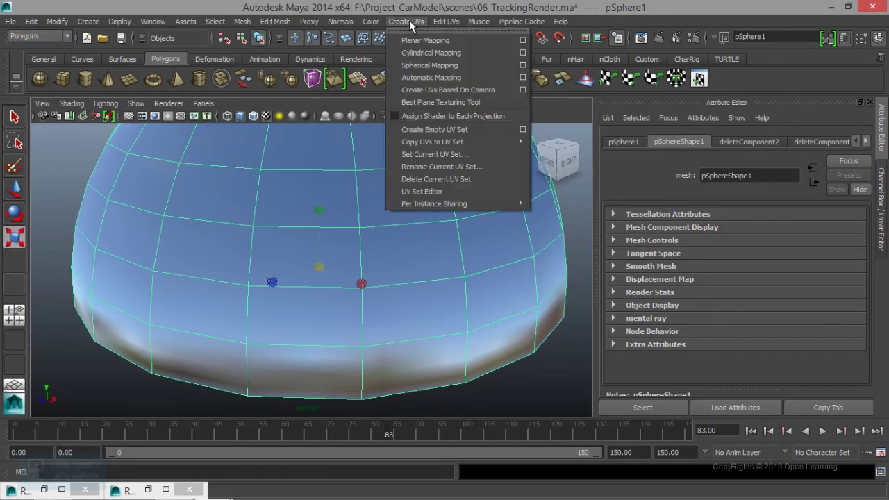
Step: Apply Cylindrical Mapping to the dome and orbit to view the projection
left_click(427, 53)
scroll(367, 248, "down", 5)
left_click_drag(343, 246, 377, 254, "alt")
scroll(377, 254, "up", 5)
mouse_move(420, 301)
left_mouse_down("alt")
mouse_move(327, 282)
mouse_move(520, 276)
mouse_move(493, 297)
mouse_move(365, 292)
mouse_move(452, 312)
mouse_move(156, 294)
mouse_move(285, 301)
mouse_move(252, 312)
mouse_move(386, 322)
mouse_move(311, 338)
left_mouse_up("alt")
mouse_move(190, 327)
left_mouse_down("alt")
mouse_move(252, 313)
mouse_move(267, 322)
mouse_move(258, 329)
mouse_move(292, 321)
mouse_move(363, 260)
mouse_move(367, 236)
mouse_move(363, 277)
left_mouse_up("alt")
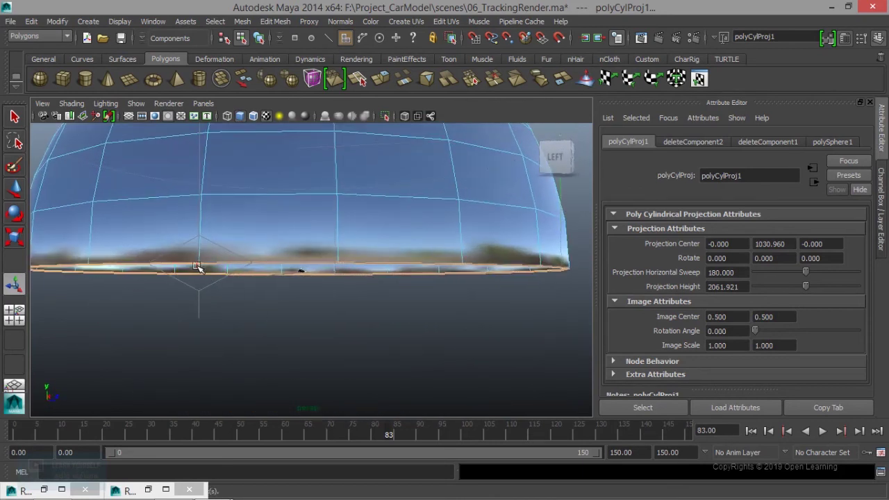
mouse_move(269, 301)
left_mouse_down("alt")
mouse_move(280, 345)
mouse_move(299, 327)
mouse_move(295, 317)
mouse_move(288, 342)
left_mouse_up("alt")
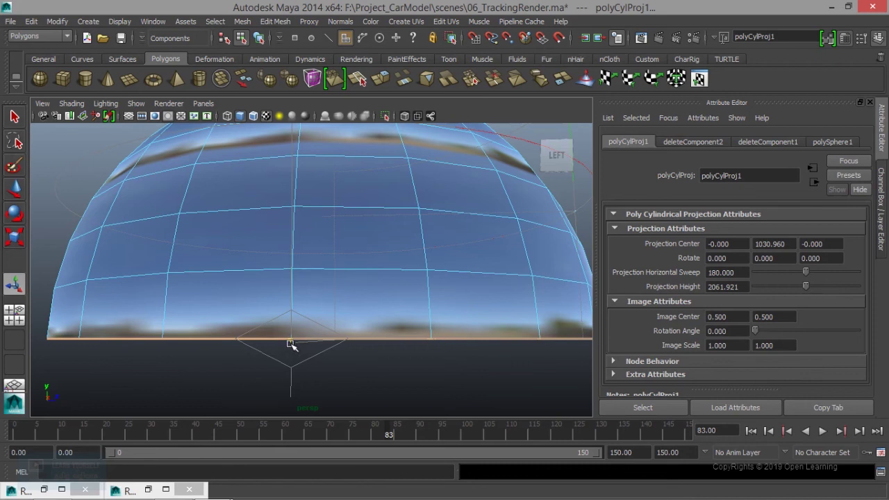
left_click_drag(290, 341, 278, 342, "alt")
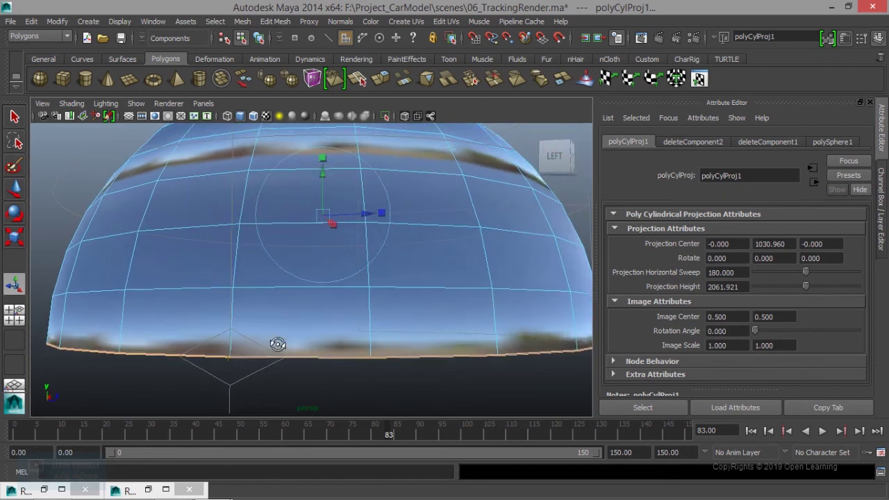
Step: Stretch the cylindrical projection height to about 6180, then return to Object Mode
mouse_move(321, 214)
left_mouse_down()
mouse_move(353, 218)
mouse_move(338, 244)
left_mouse_up()
scroll(355, 225, "down", 3)
left_click_drag(318, 197, 321, 243)
right_click_drag(310, 280, 341, 254)
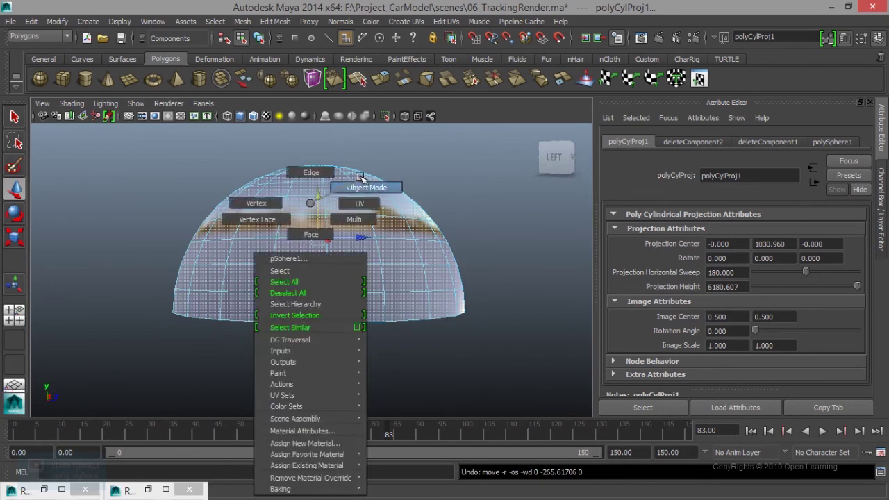
scroll(348, 295, "up", 3)
mouse_move(348, 295)
left_mouse_down("alt")
mouse_move(323, 242)
mouse_move(324, 313)
mouse_move(355, 279)
mouse_move(308, 278)
left_mouse_up("alt")
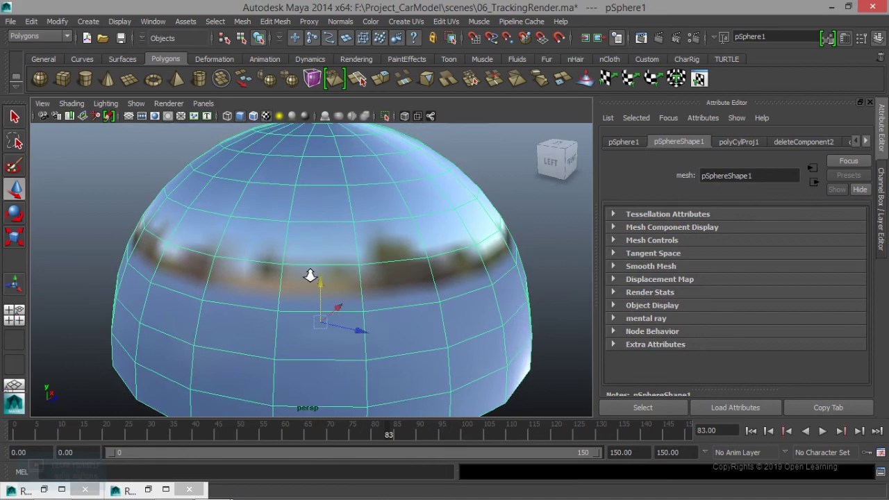
Step: Apply Automatic Mapping to the dome and return to Object Mode with F8
left_click(408, 23)
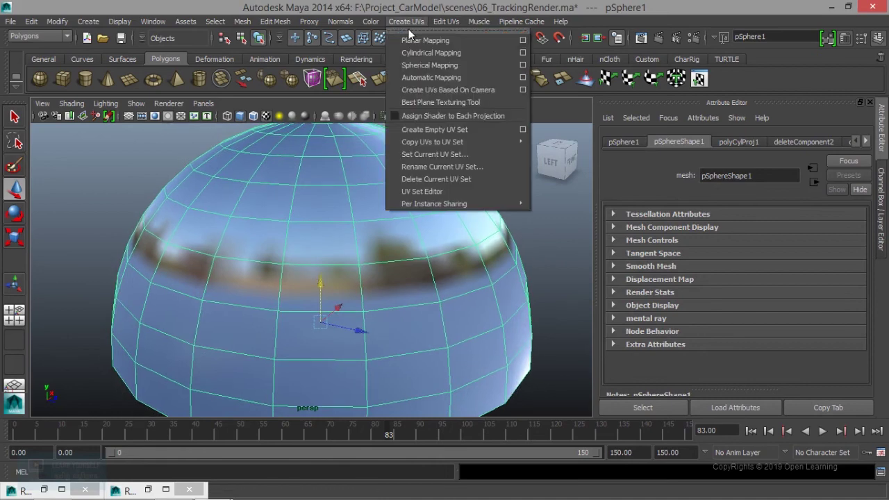
left_click(431, 77)
mouse_move(406, 212)
left_mouse_down("alt")
mouse_move(468, 256)
mouse_move(520, 215)
mouse_move(381, 216)
left_mouse_up("alt")
key("F8")
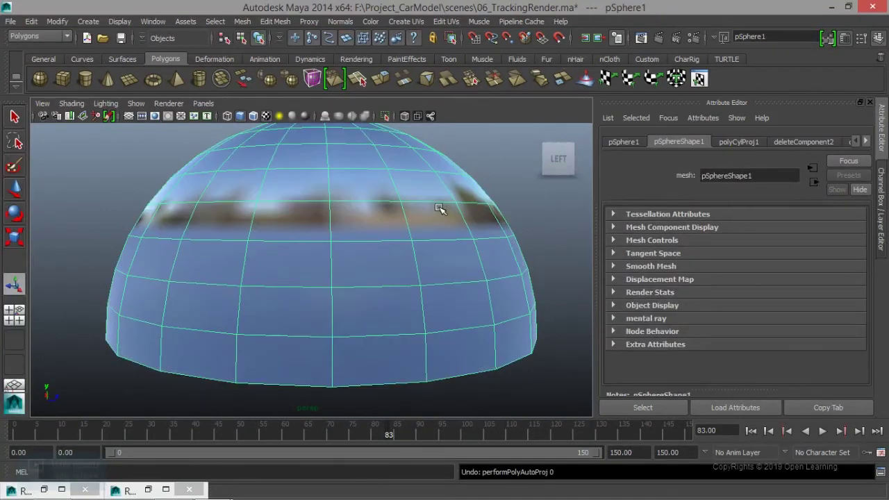
right_click_drag(440, 206, 444, 202)
mouse_move(358, 259)
left_mouse_down("alt")
mouse_move(418, 252)
mouse_move(405, 196)
mouse_move(317, 279)
mouse_move(367, 340)
mouse_move(391, 244)
mouse_move(327, 343)
mouse_move(238, 256)
left_mouse_up("alt")
Step: Open the UV Texture Editor to view the dome's UVs over the sky image
left_click(159, 22)
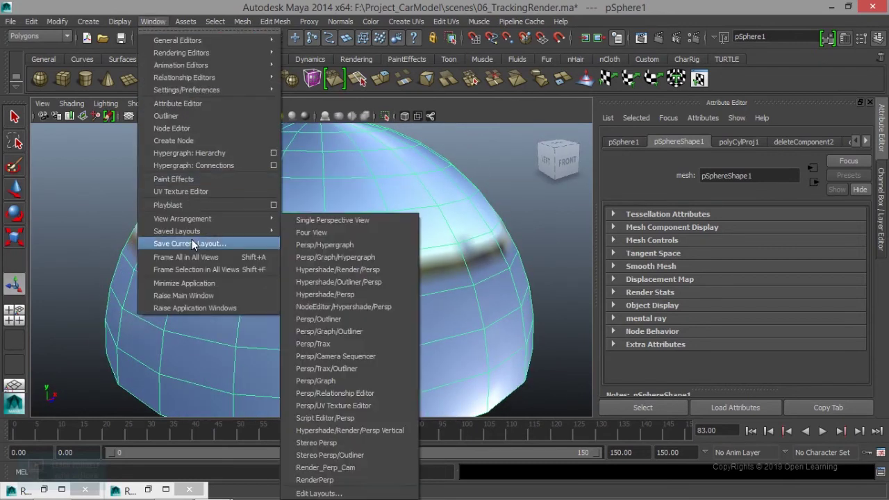
left_click(202, 190)
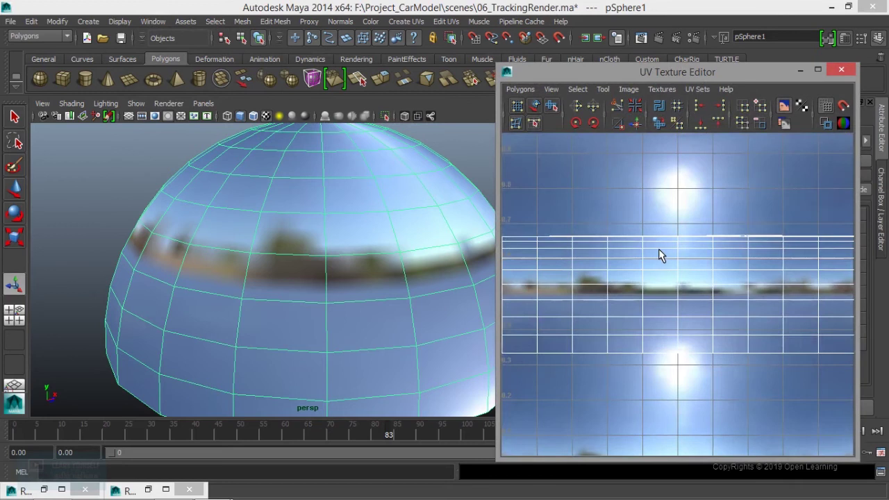
scroll(659, 254, "down", 3)
scroll(659, 294, "down", 2)
scroll(667, 301, "up", 3)
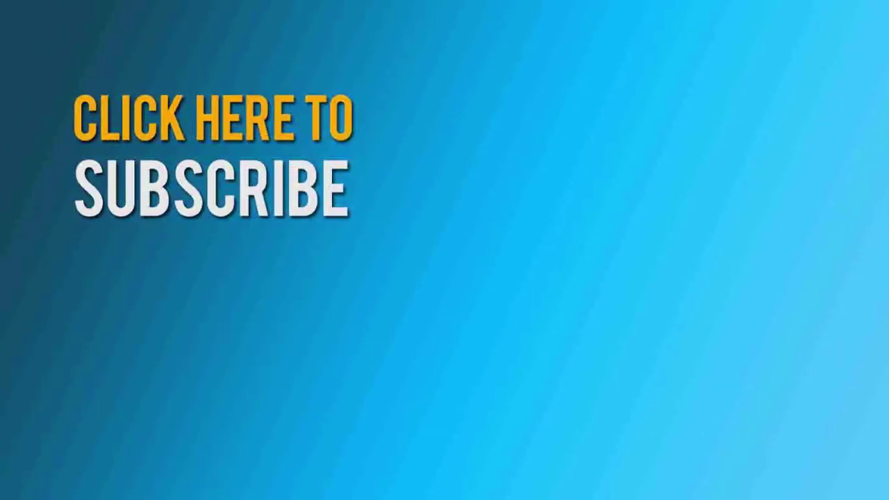